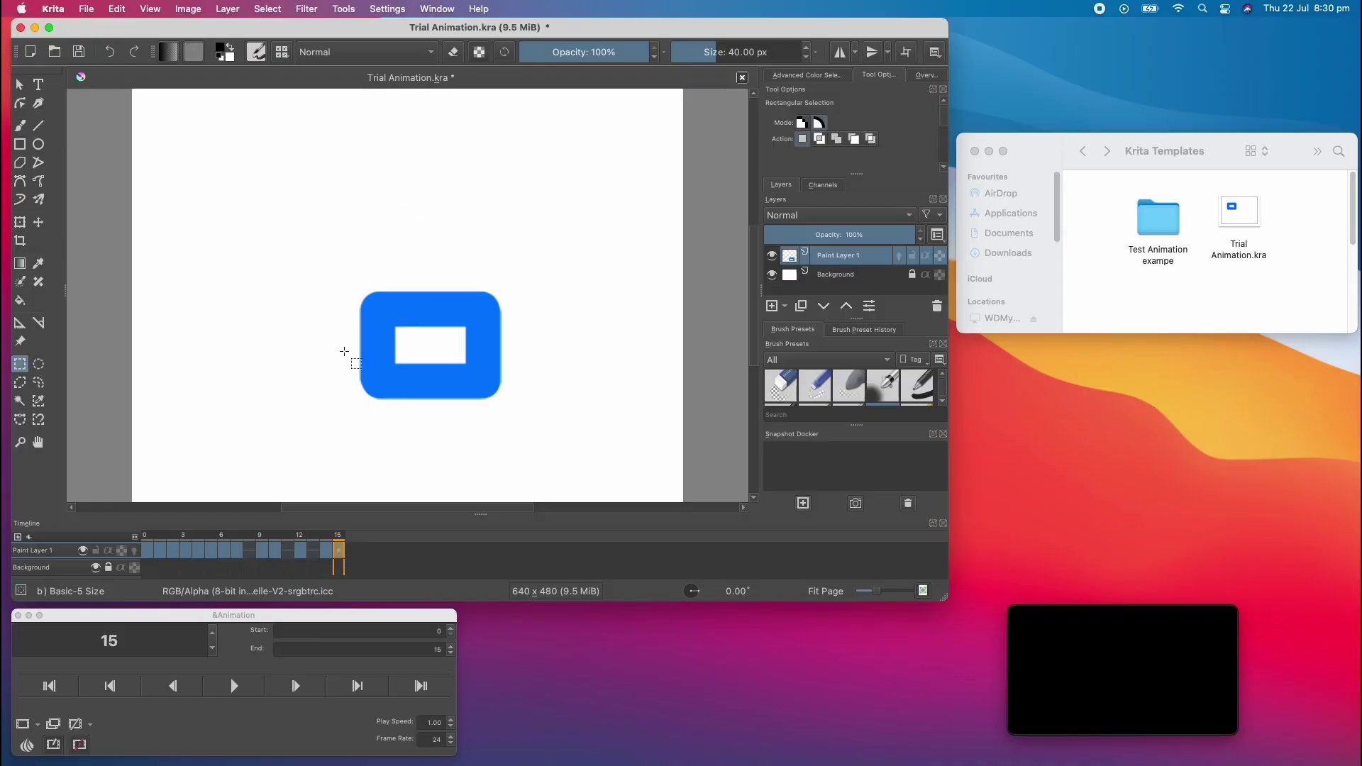
Play the Trial Animation blue rounded-rectangle animation and stop it on frame 15
click(235, 686)
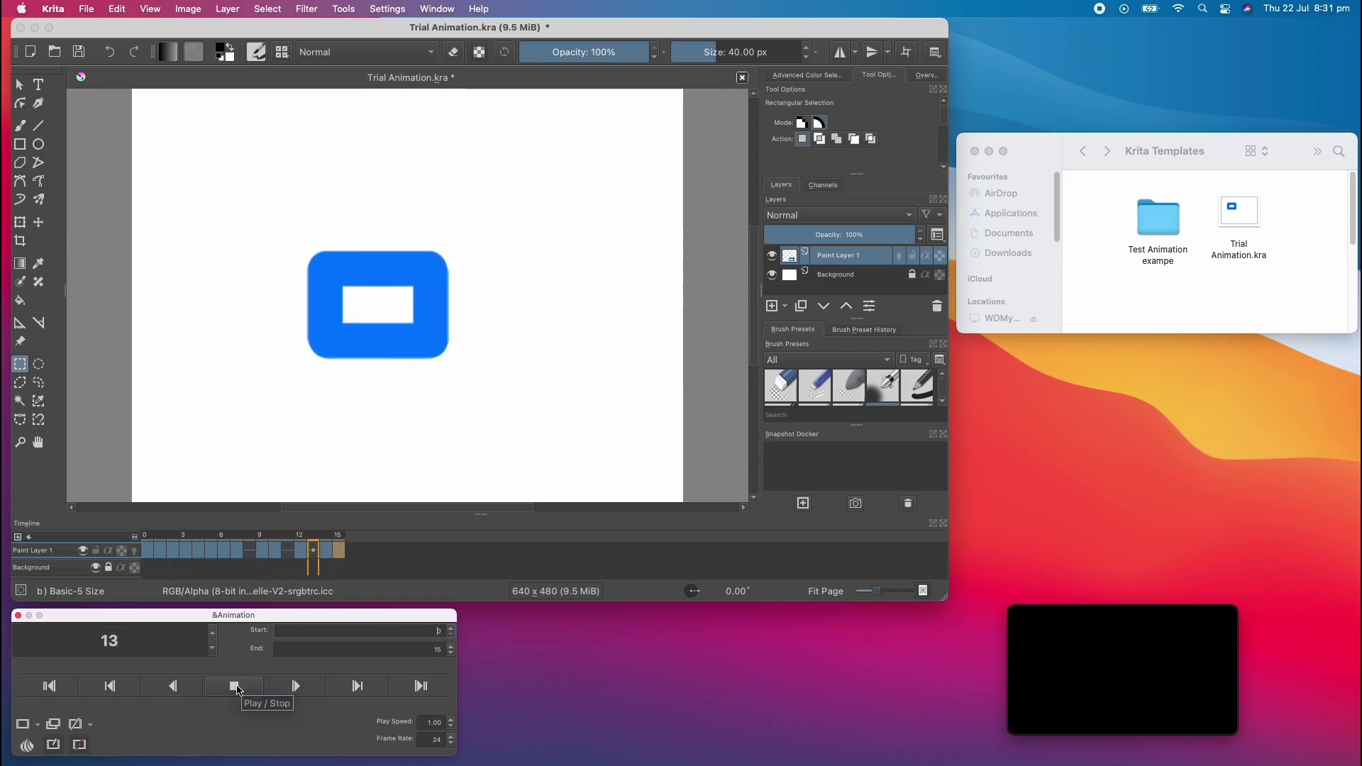
click(235, 686)
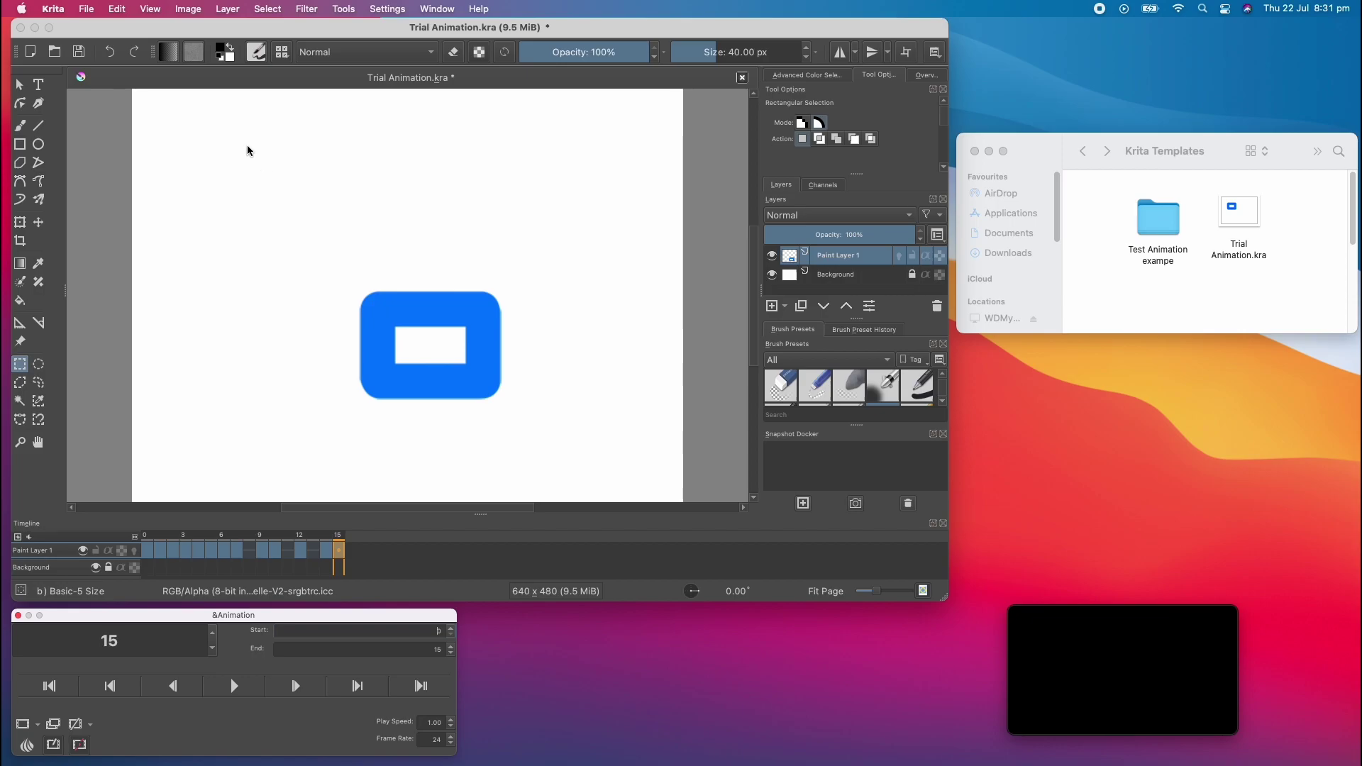
click(56, 10)
Set Render Animation to export frames 0–15 as an MPEG-4 video, Trial Animation.mp4, at 24 FPS
mouse_move(88, 7)
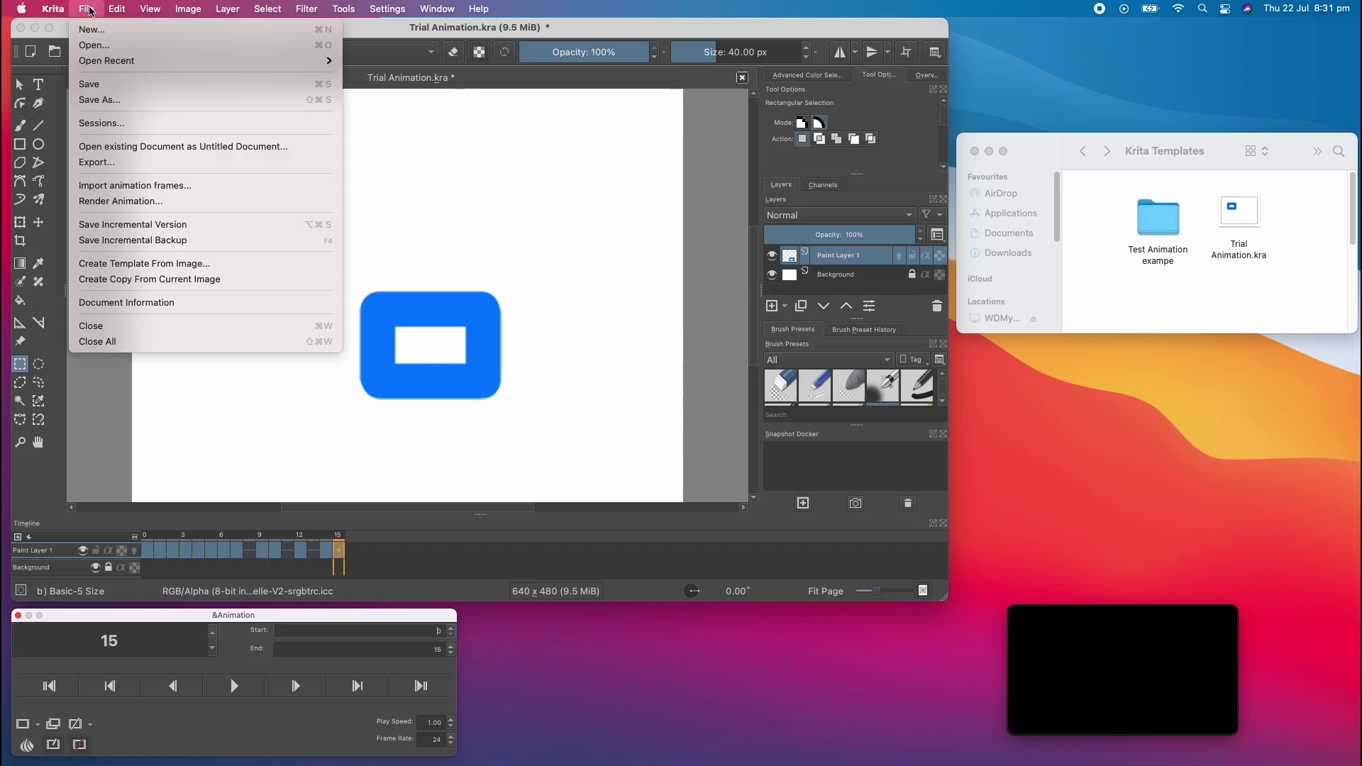
click(119, 205)
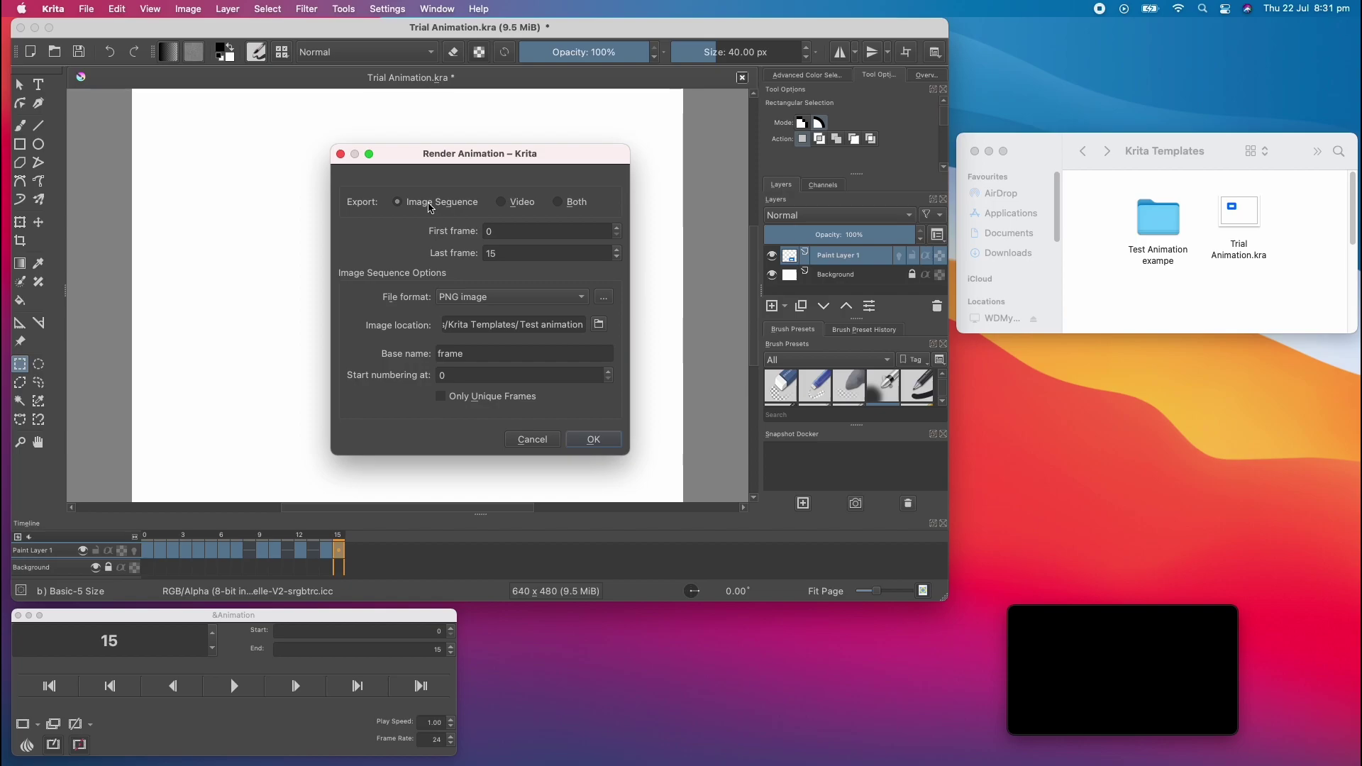
click(503, 202)
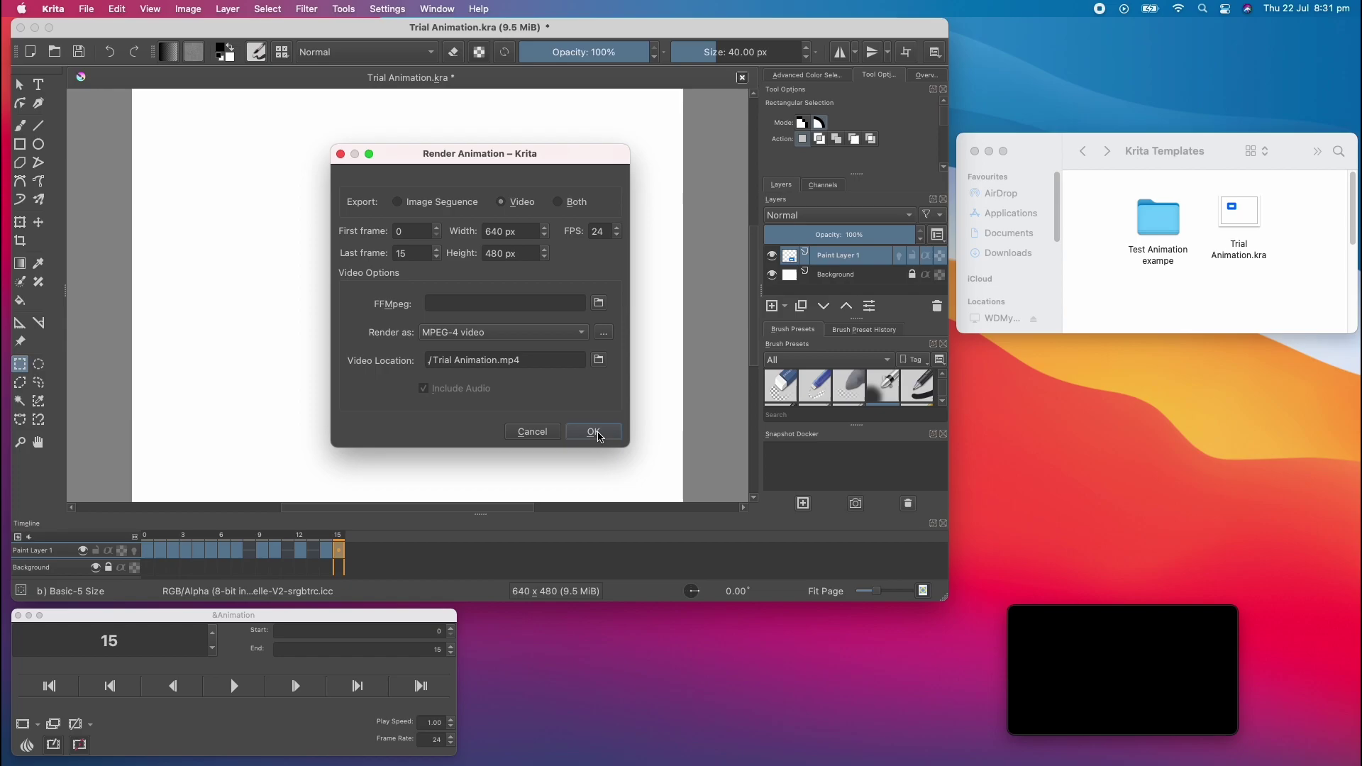
Start the MP4 render, which Krita blocks with a 'can't find FFmpeg' warning
click(596, 433)
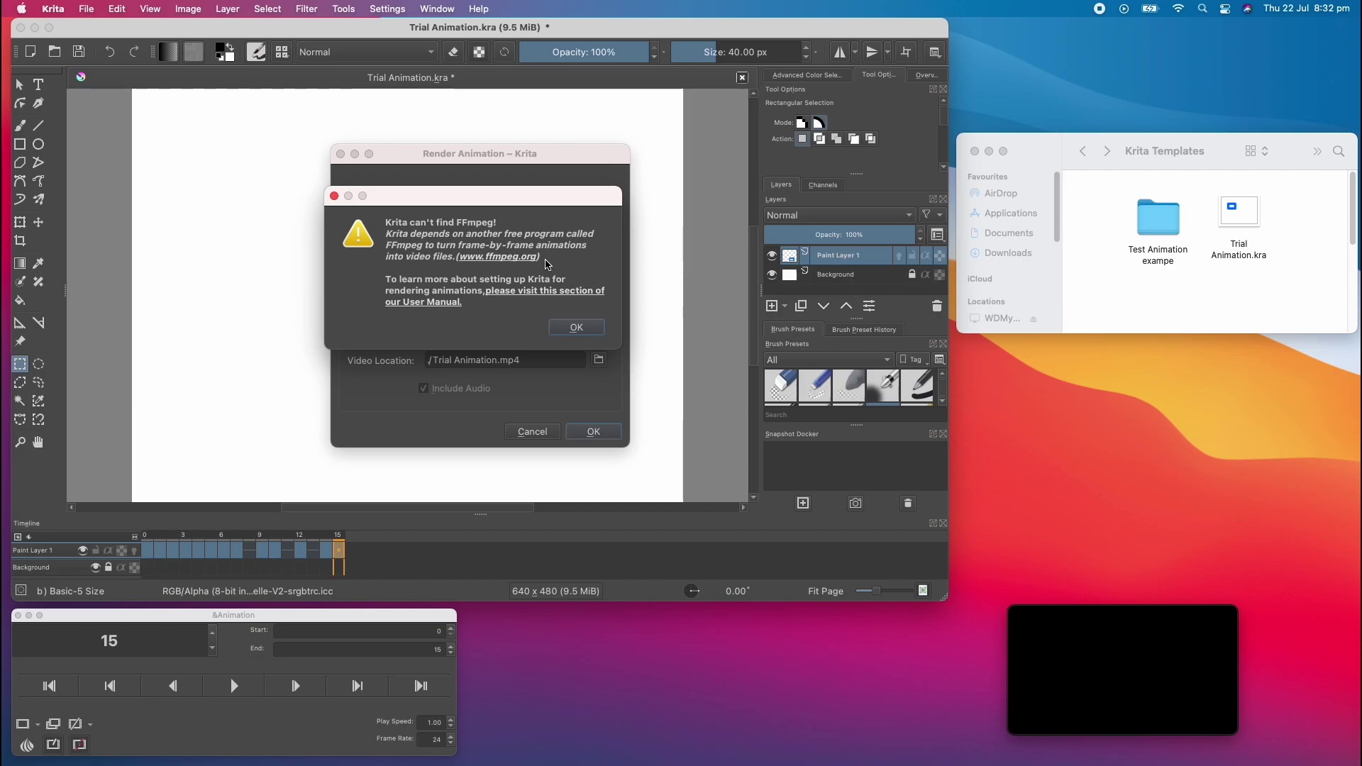
Dismiss the FFmpeg warning and render frames 0–15 as PNGs into the Test Animation exampe folder
click(581, 328)
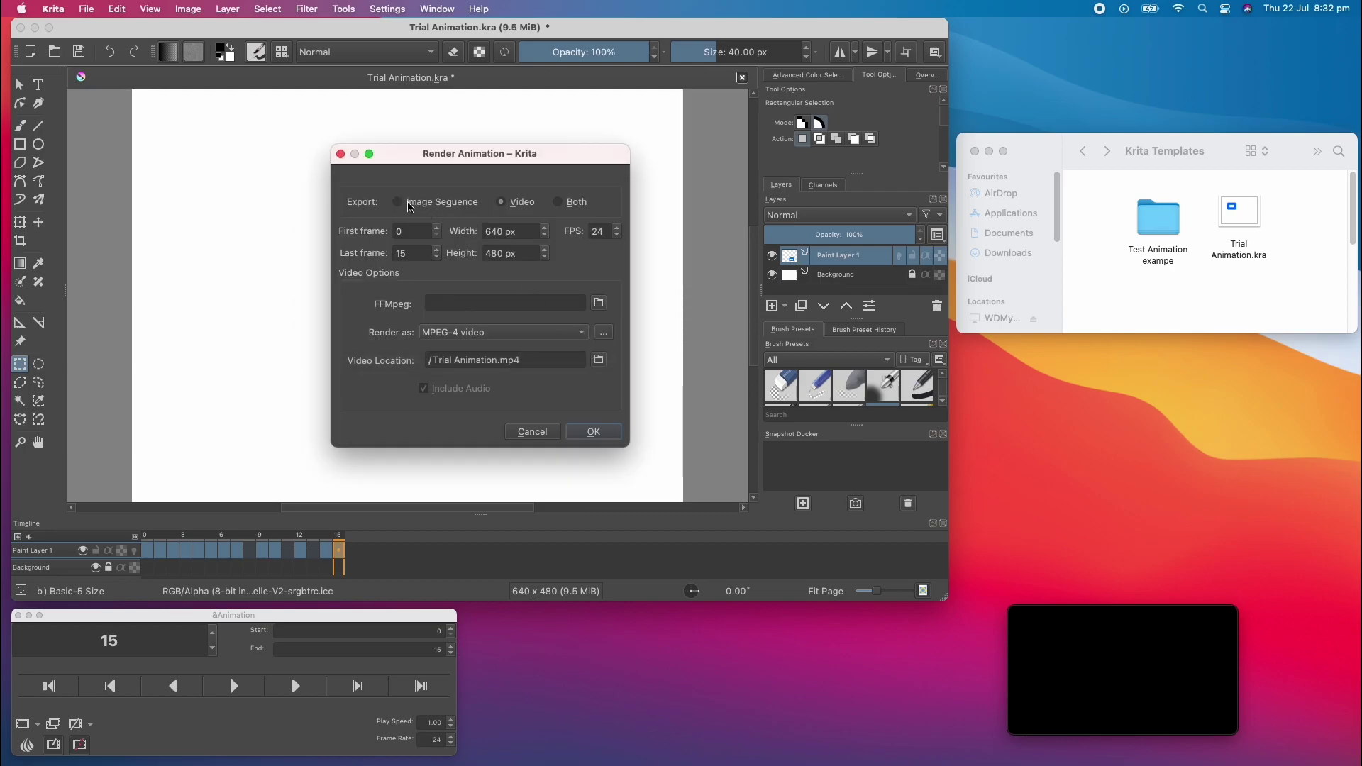
click(409, 205)
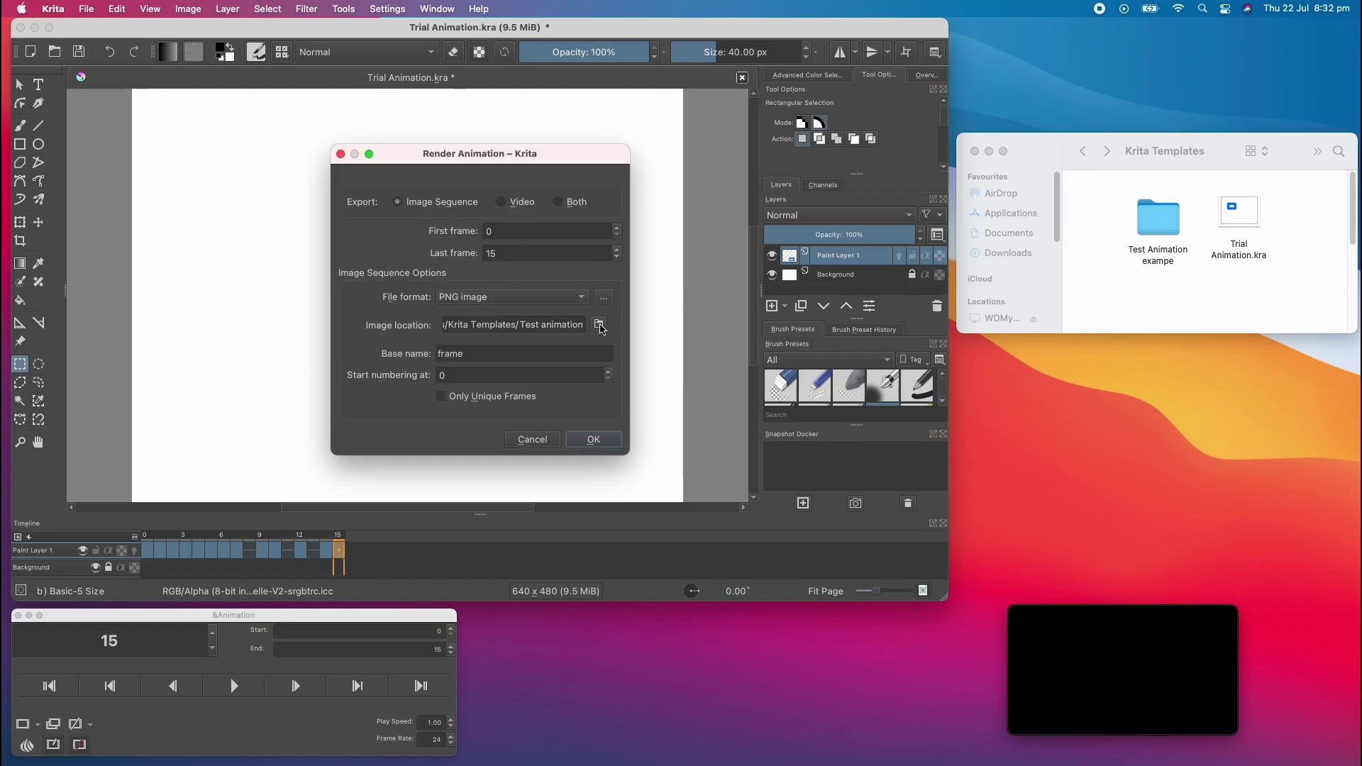
click(599, 325)
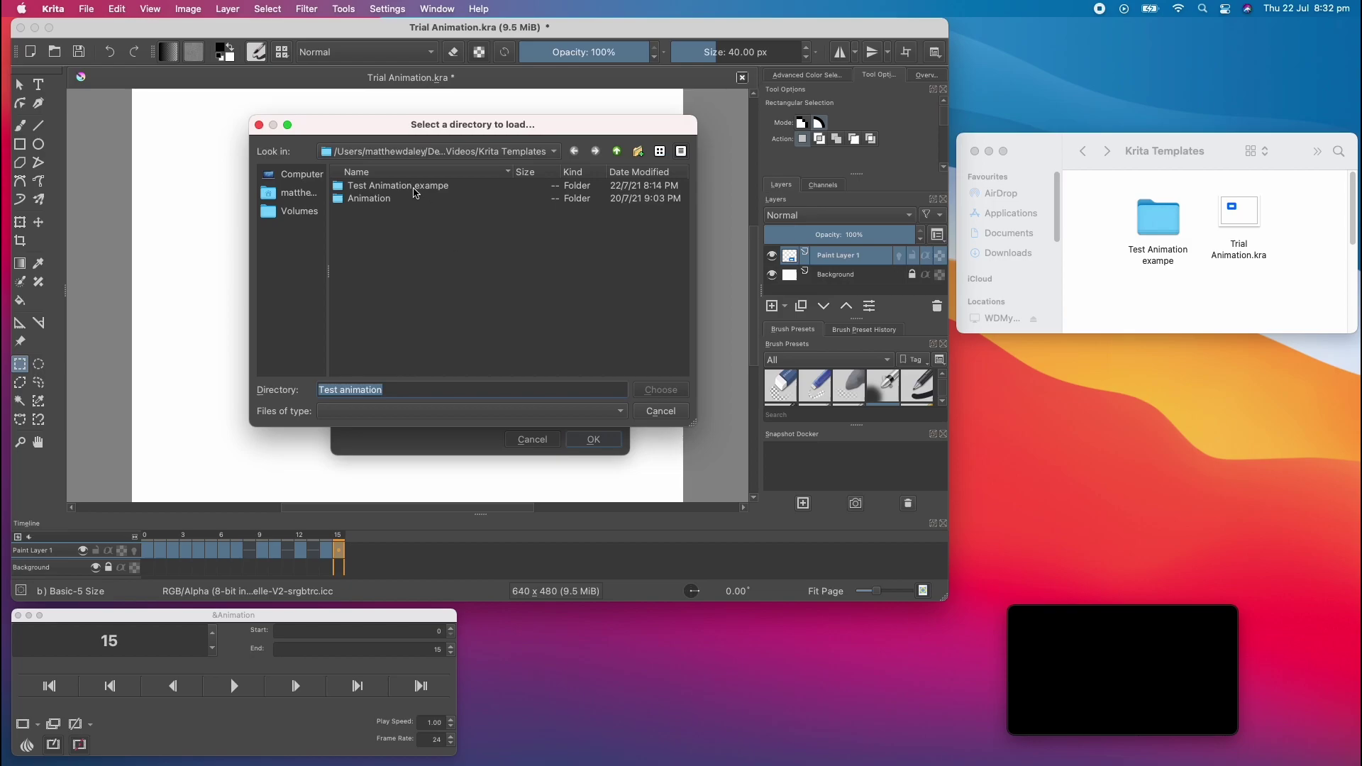
click(415, 188)
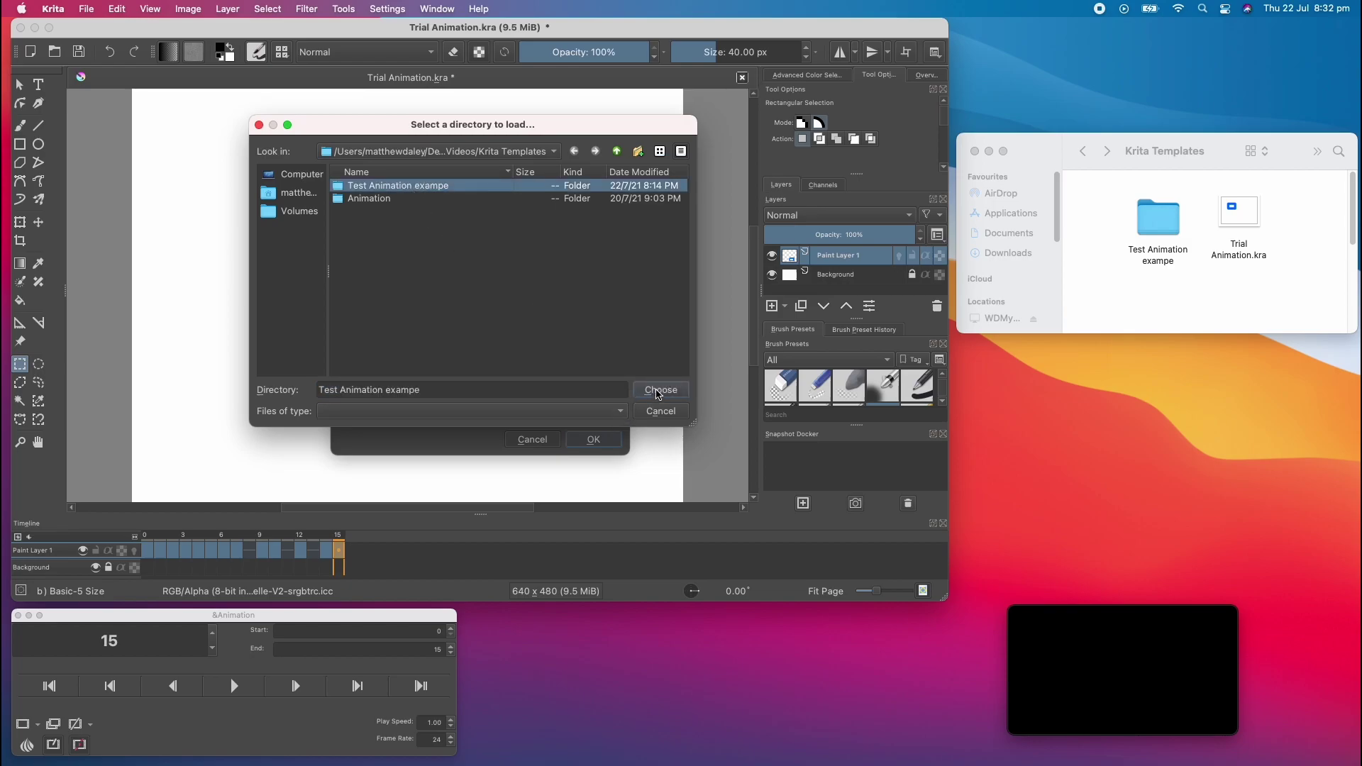
click(659, 390)
double_click(1158, 220)
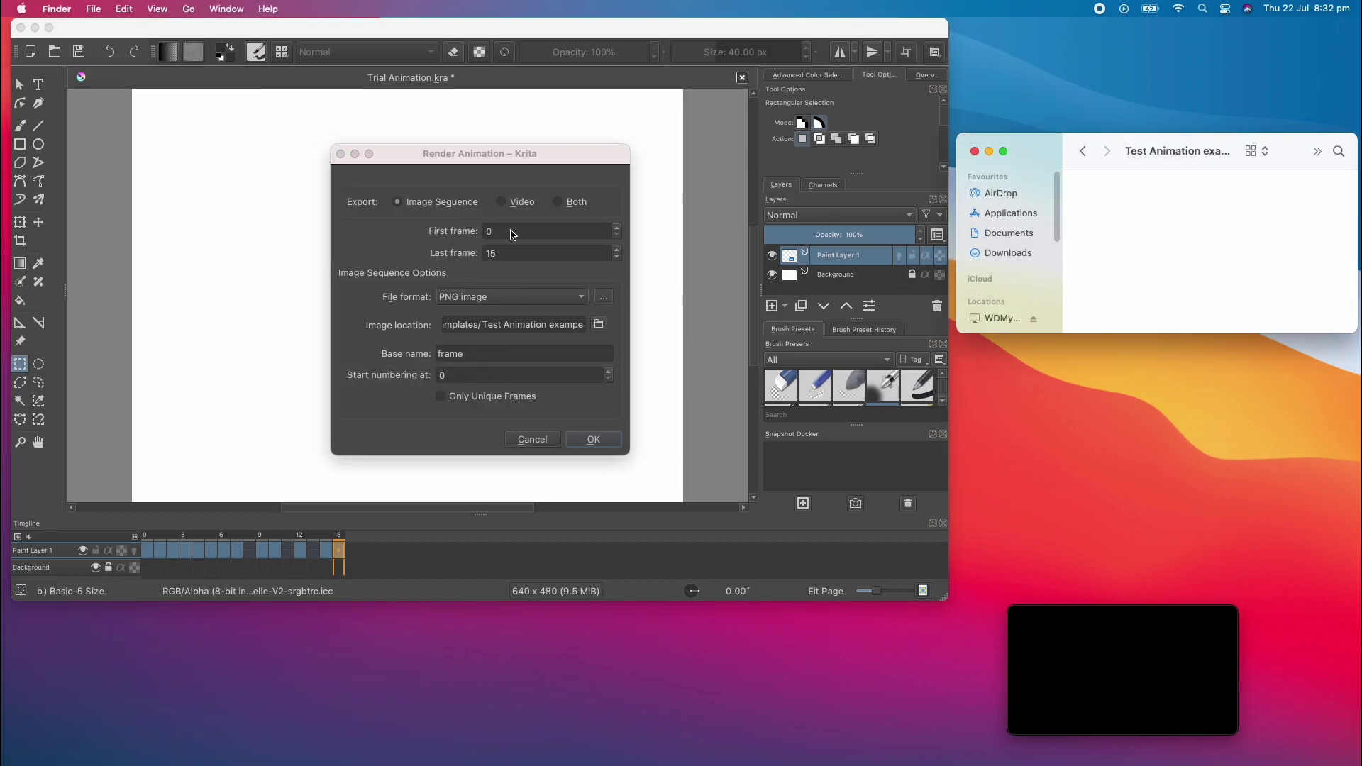
click(592, 439)
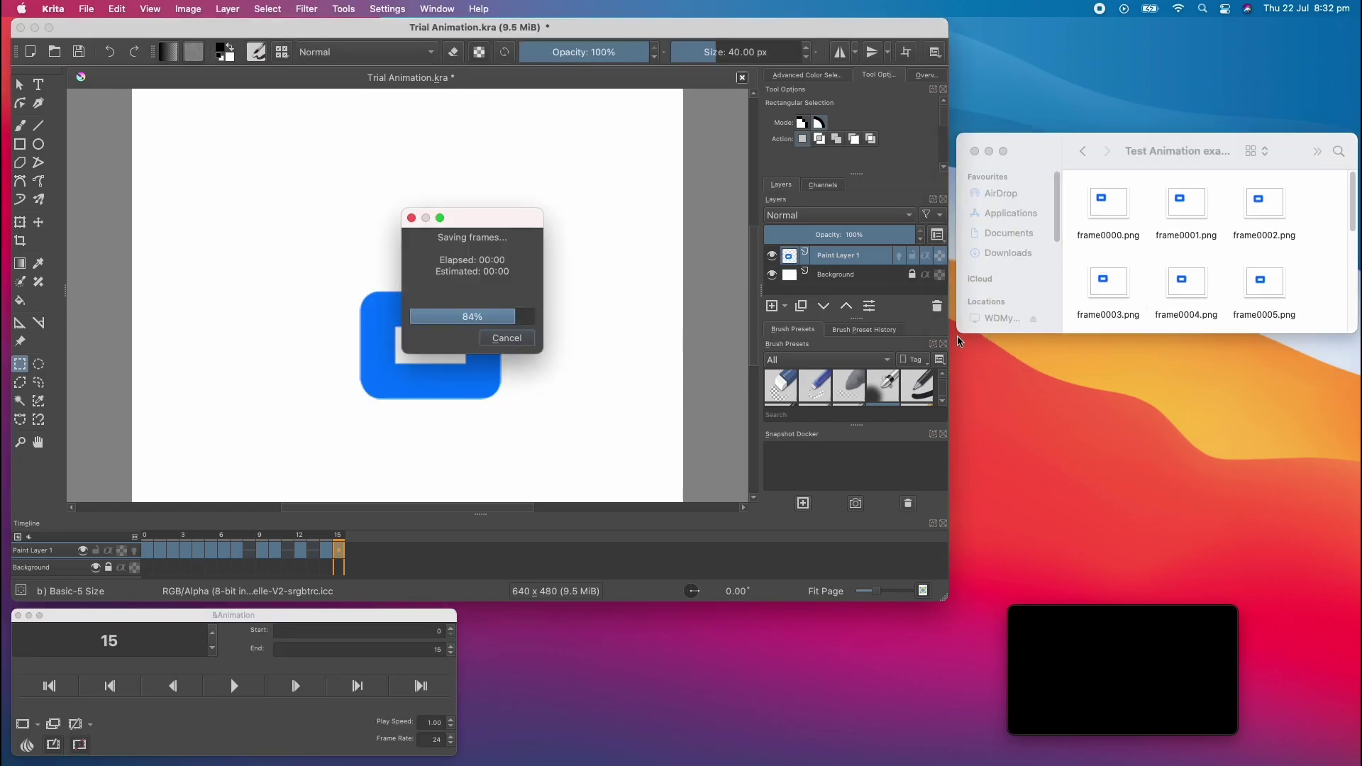
Enlarge the Finder window and scroll to confirm frame0000.png through frame0015.png exist
drag(957, 335, 765, 534)
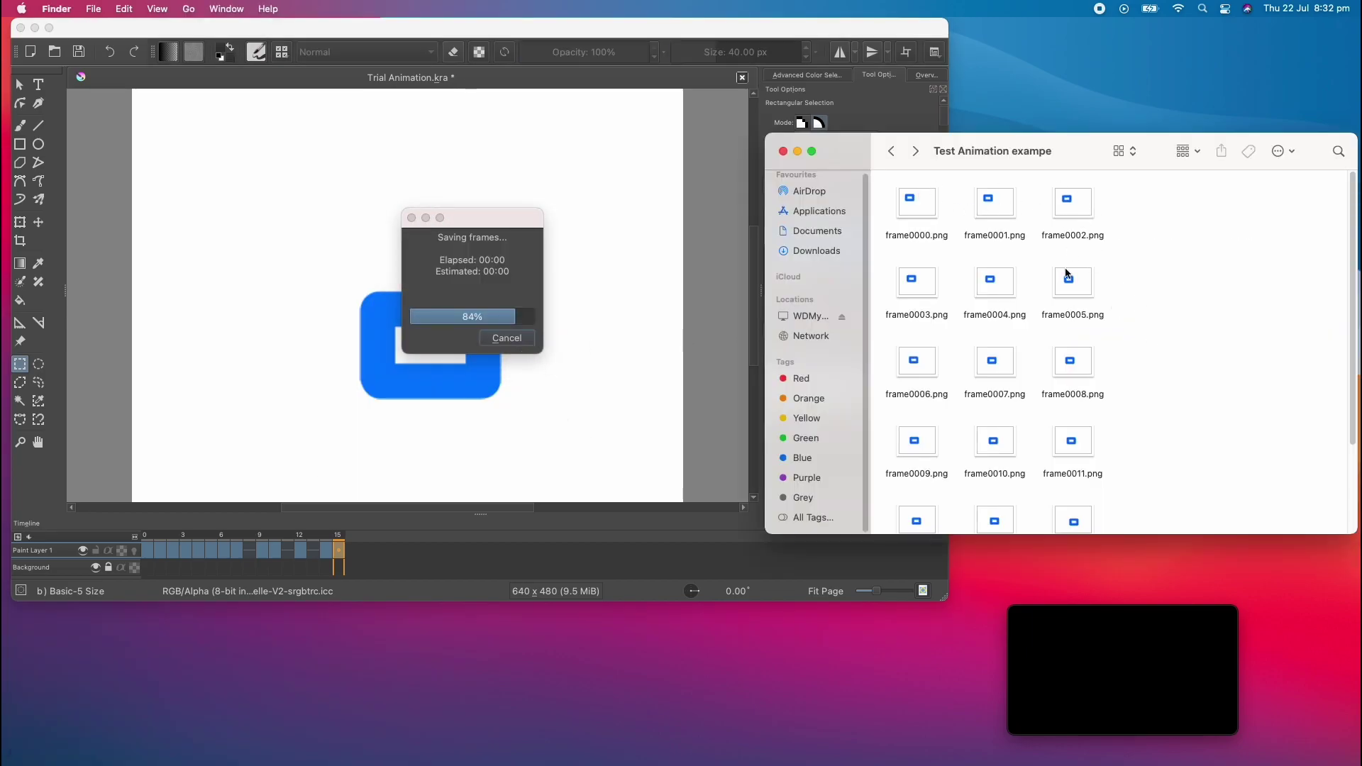
scroll(1143, 408, down, 1)
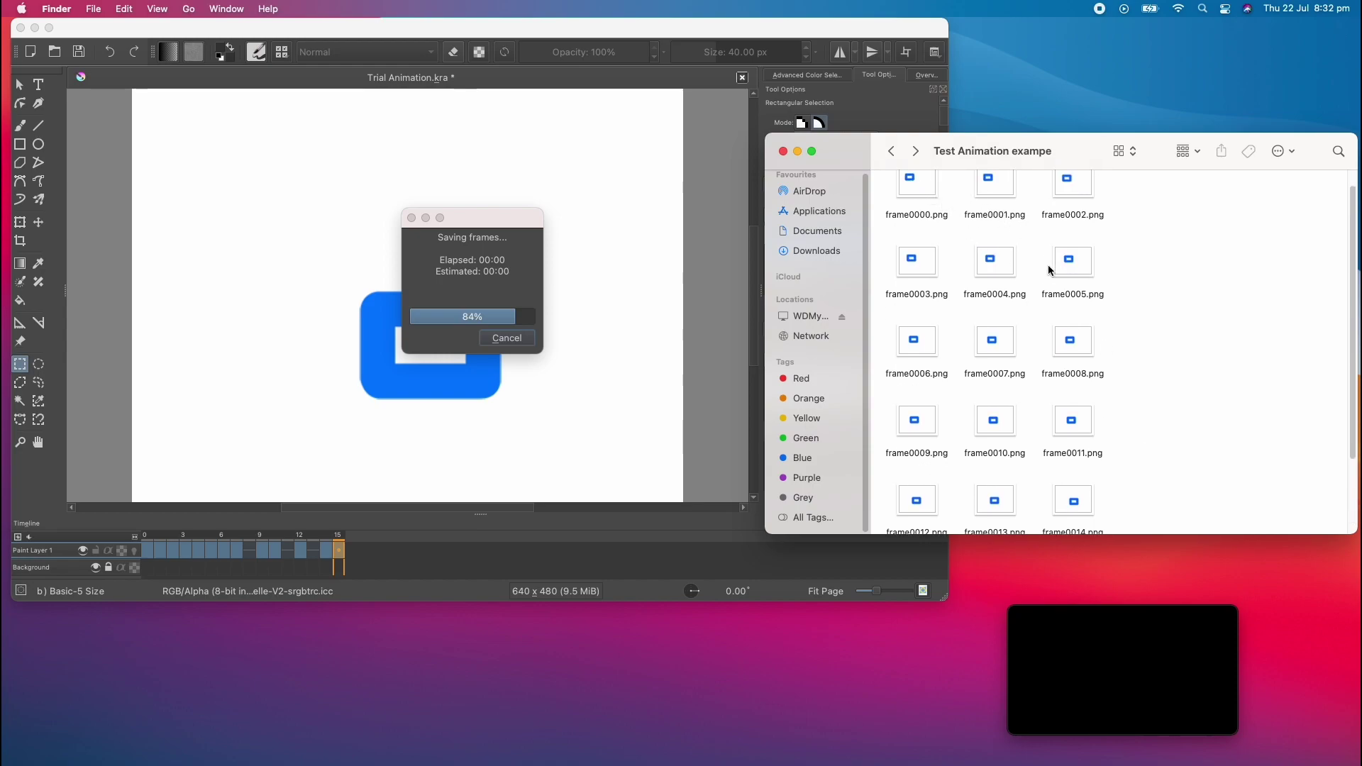
scroll(1203, 489, up, 1)
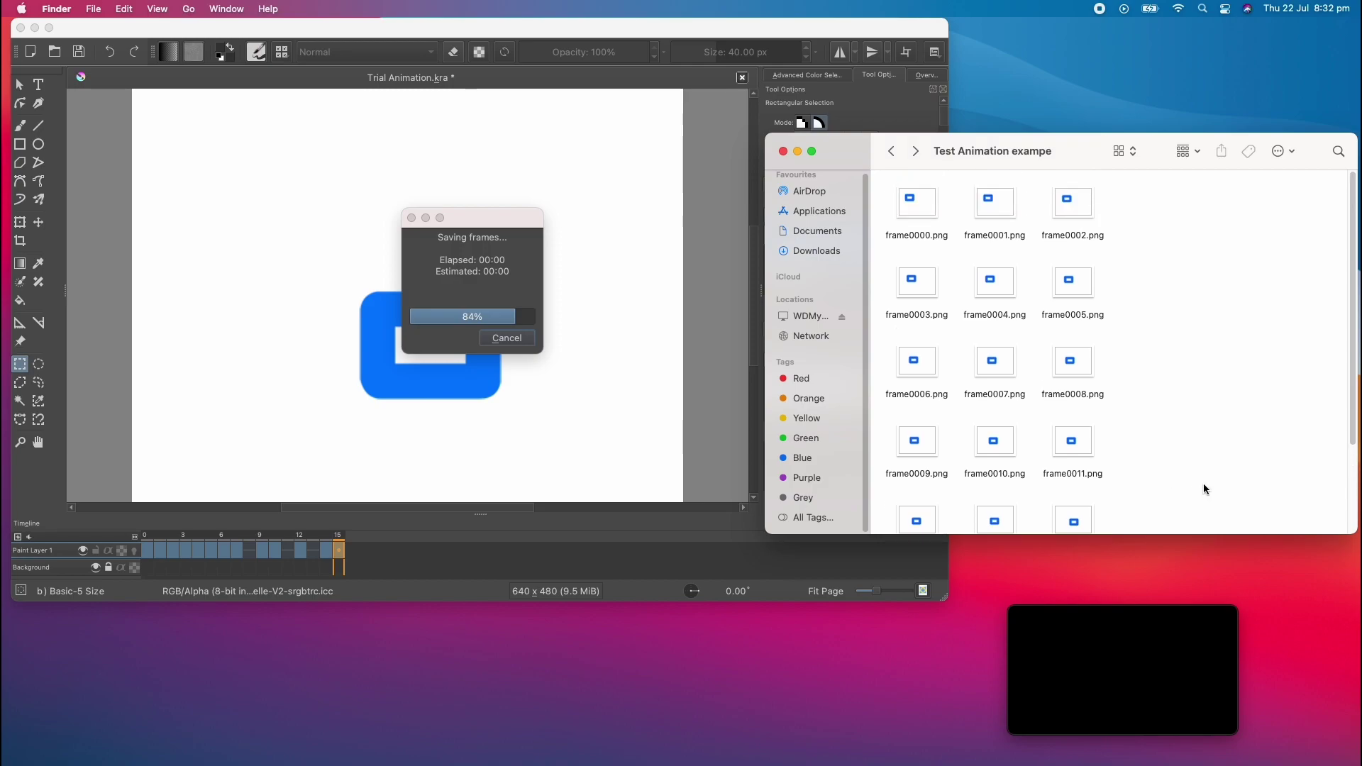
scroll(1203, 485, down, 3)
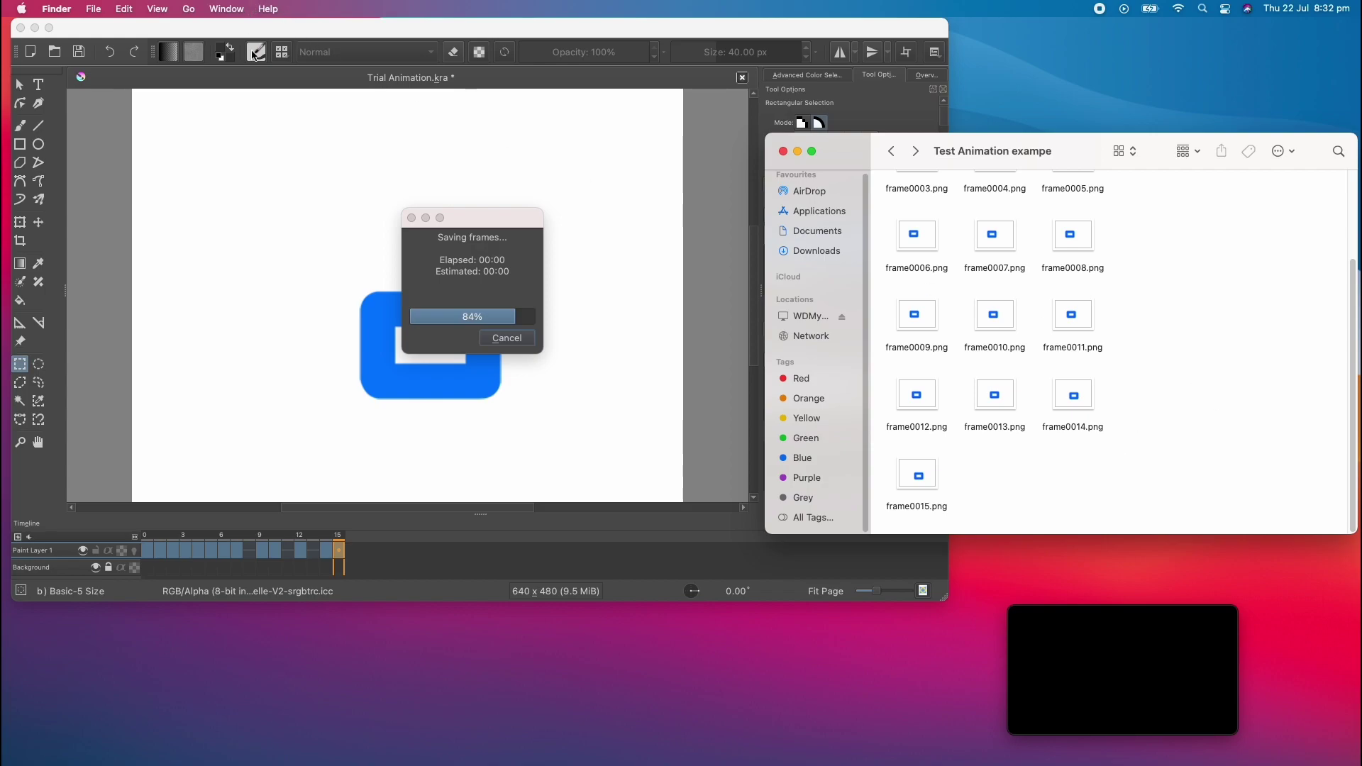
Switch to QuickTime Player and start an Open Image Sequence import
click(1131, 5)
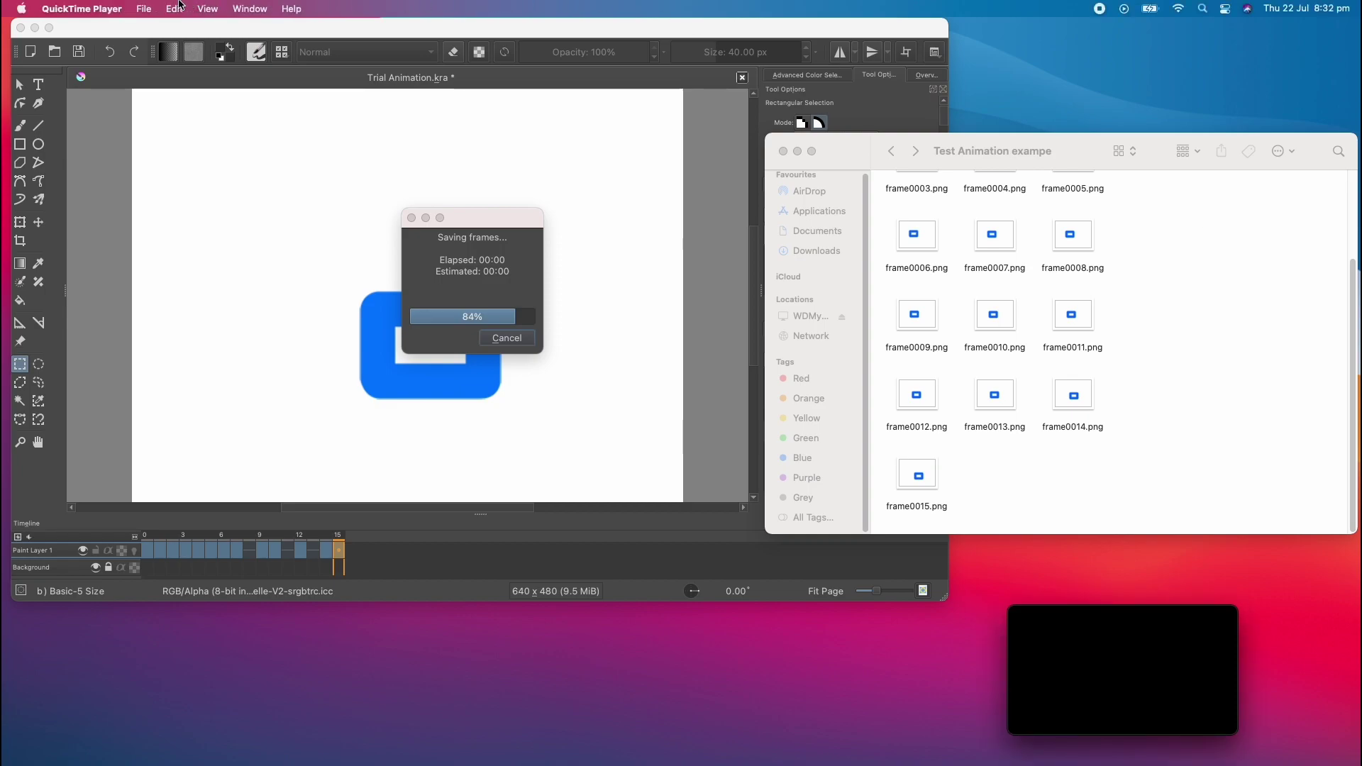
click(94, 7)
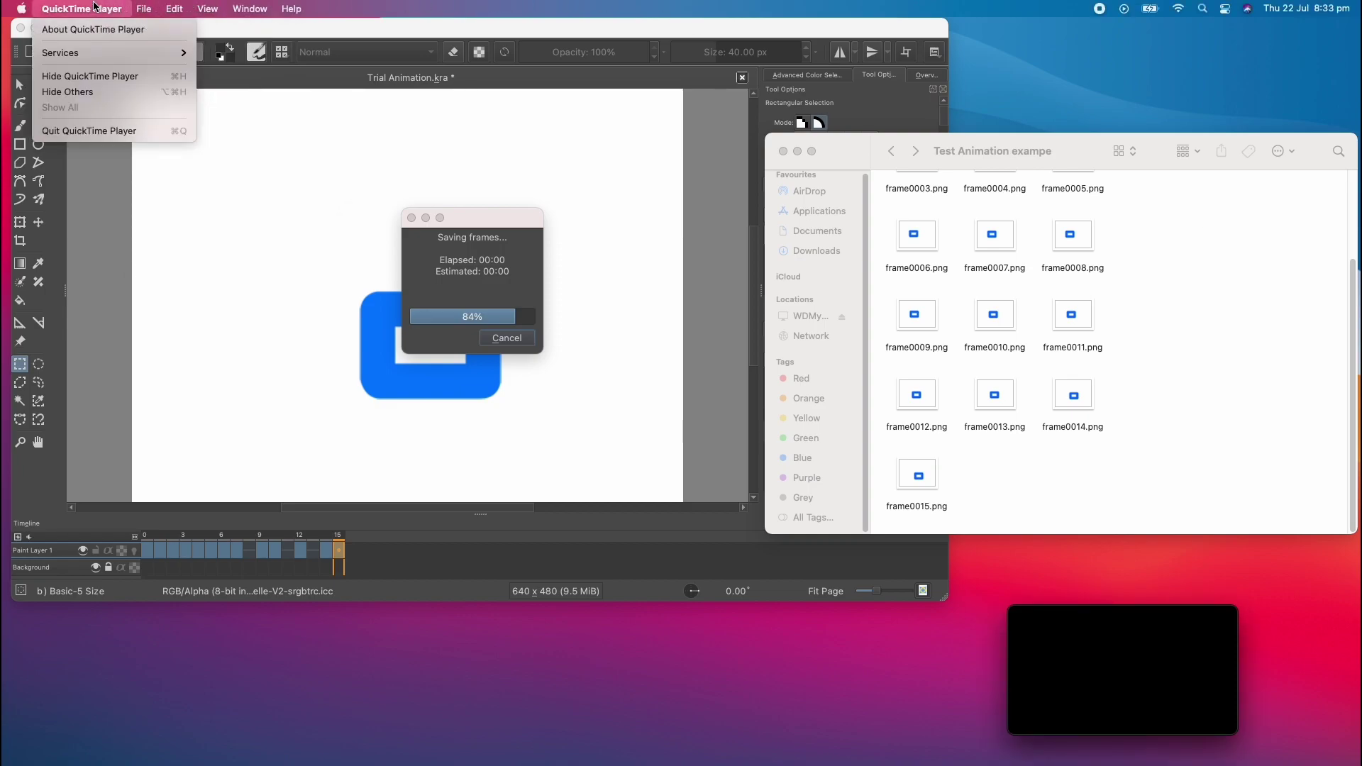
mouse_move(137, 7)
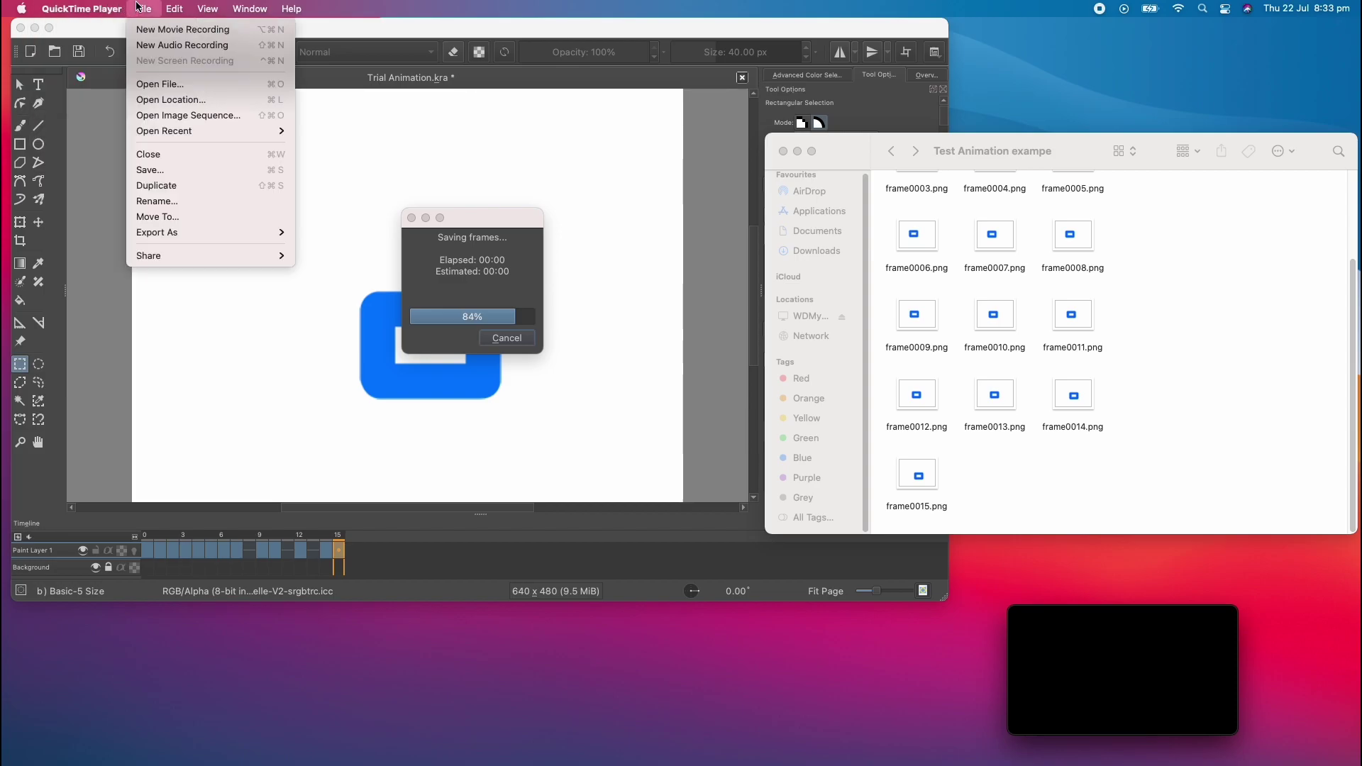
click(154, 114)
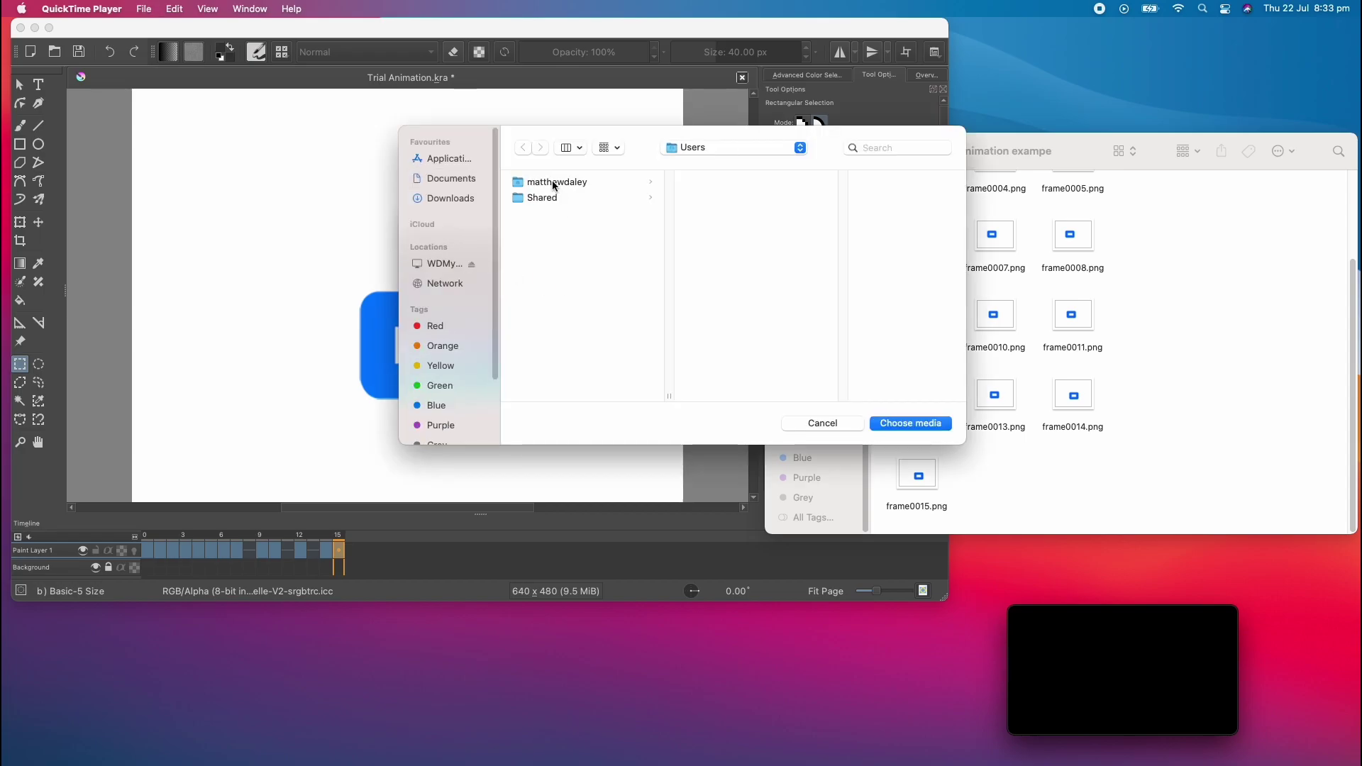
Choose the Test Animation exampe folder under Desktop > Videos > Krita Templates as the sequence
click(561, 182)
click(715, 198)
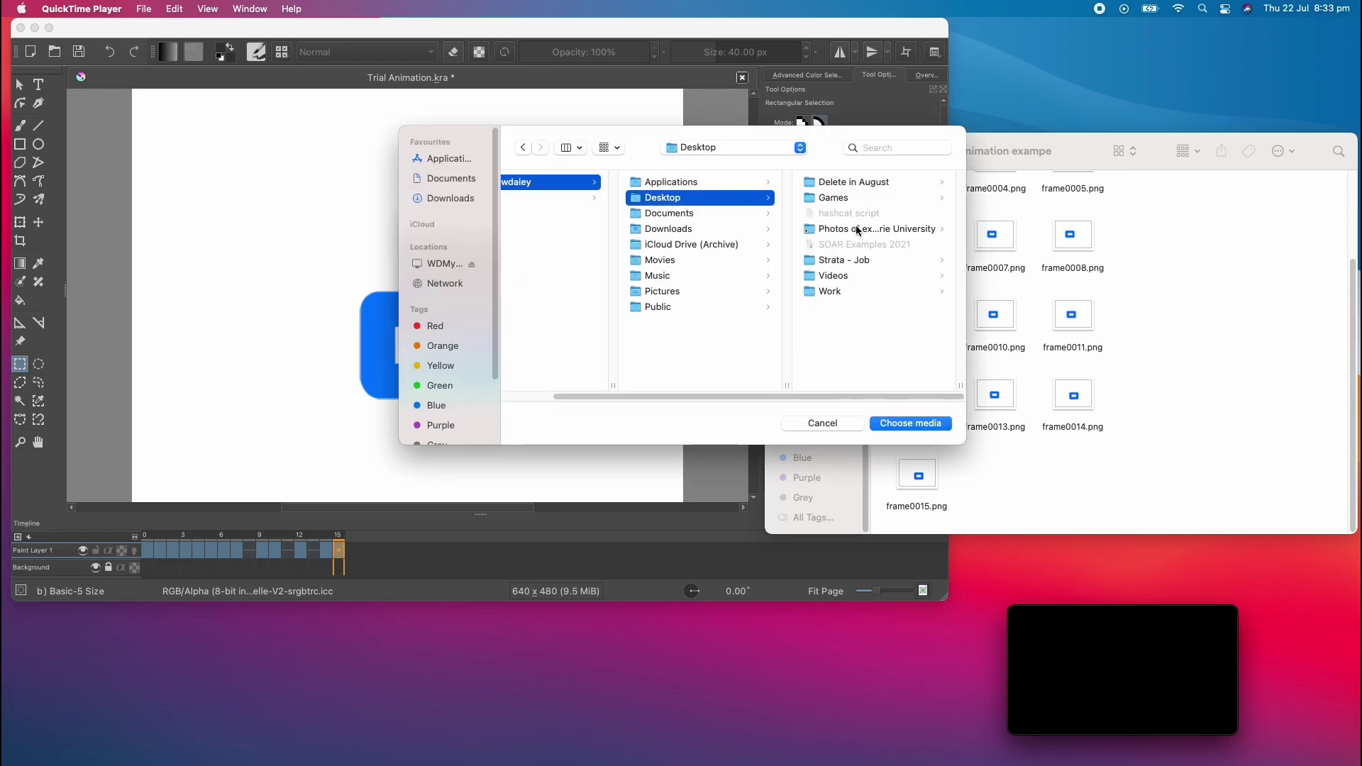
click(834, 277)
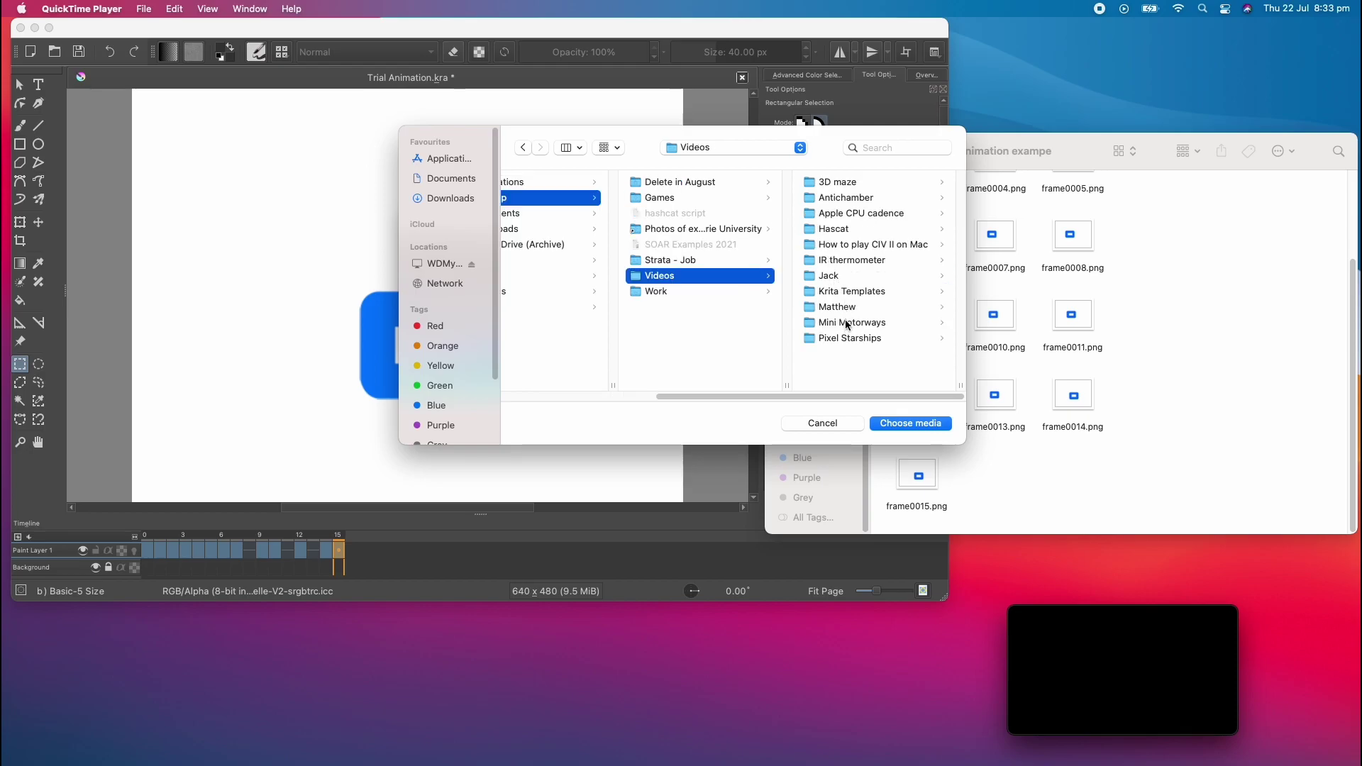
click(836, 290)
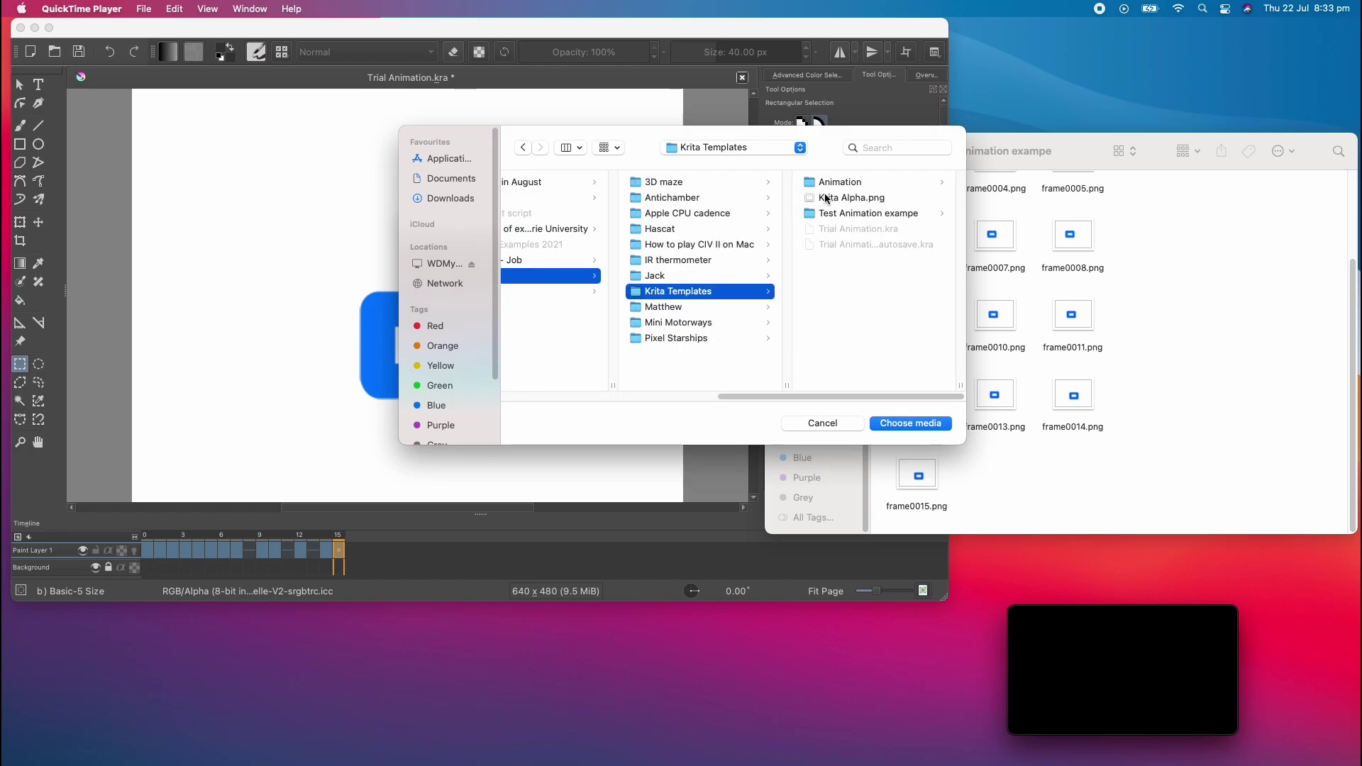
click(834, 212)
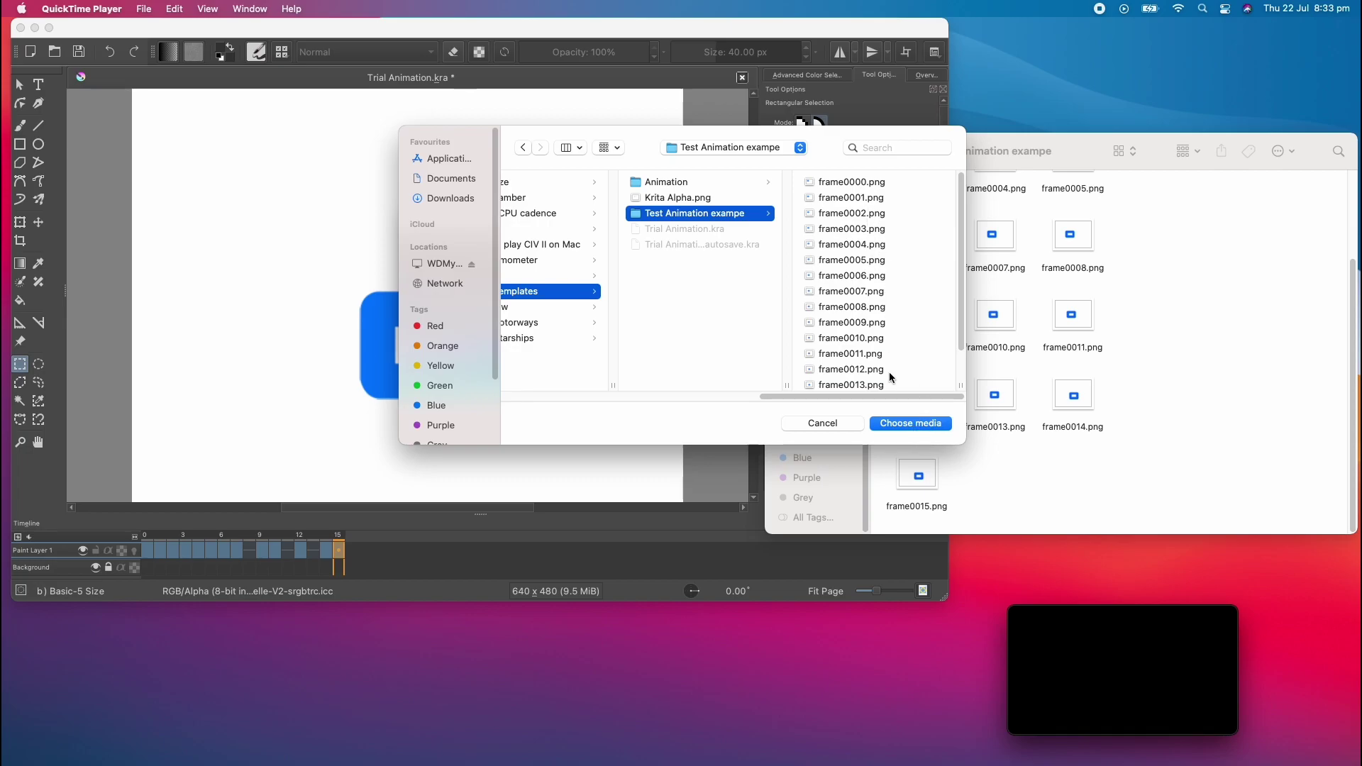
click(899, 424)
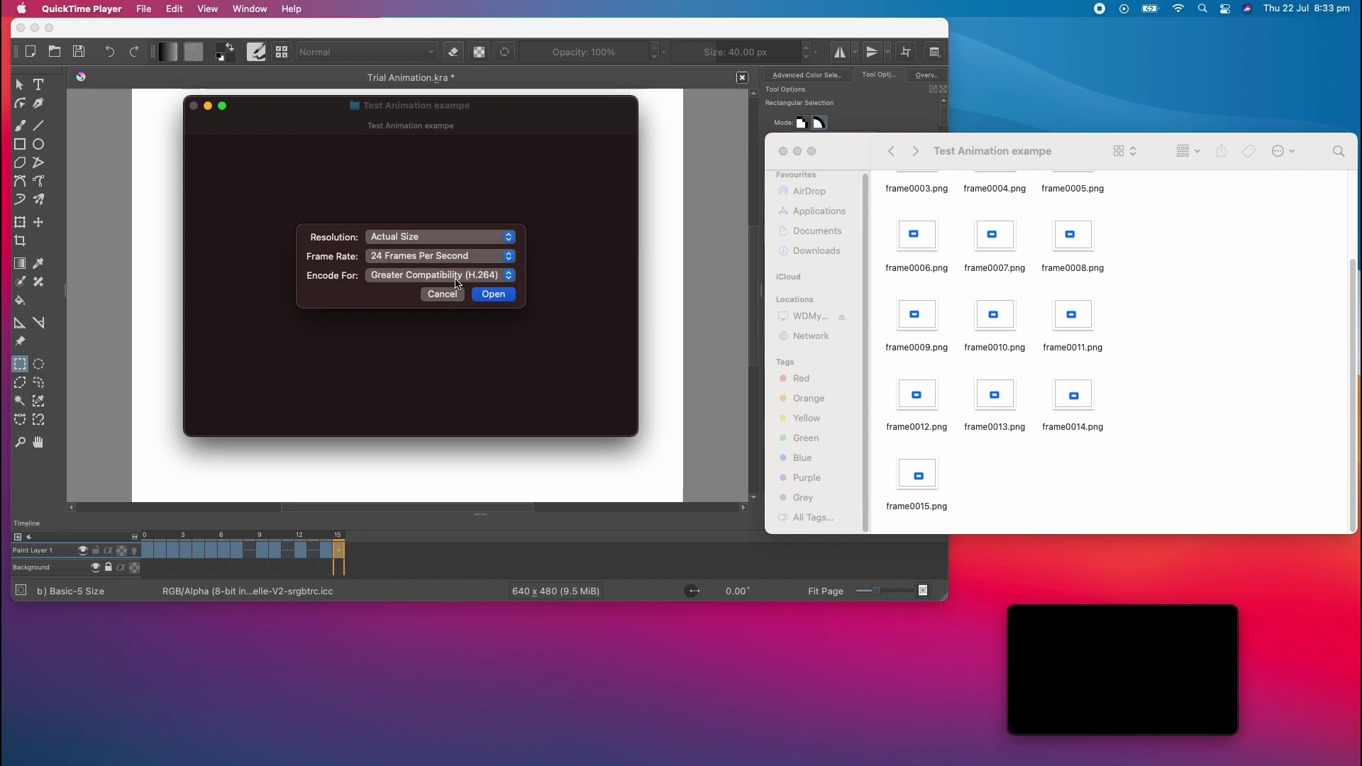
Create the movie at Actual Size and 24 fps, keeping H.264 encoding
click(512, 283)
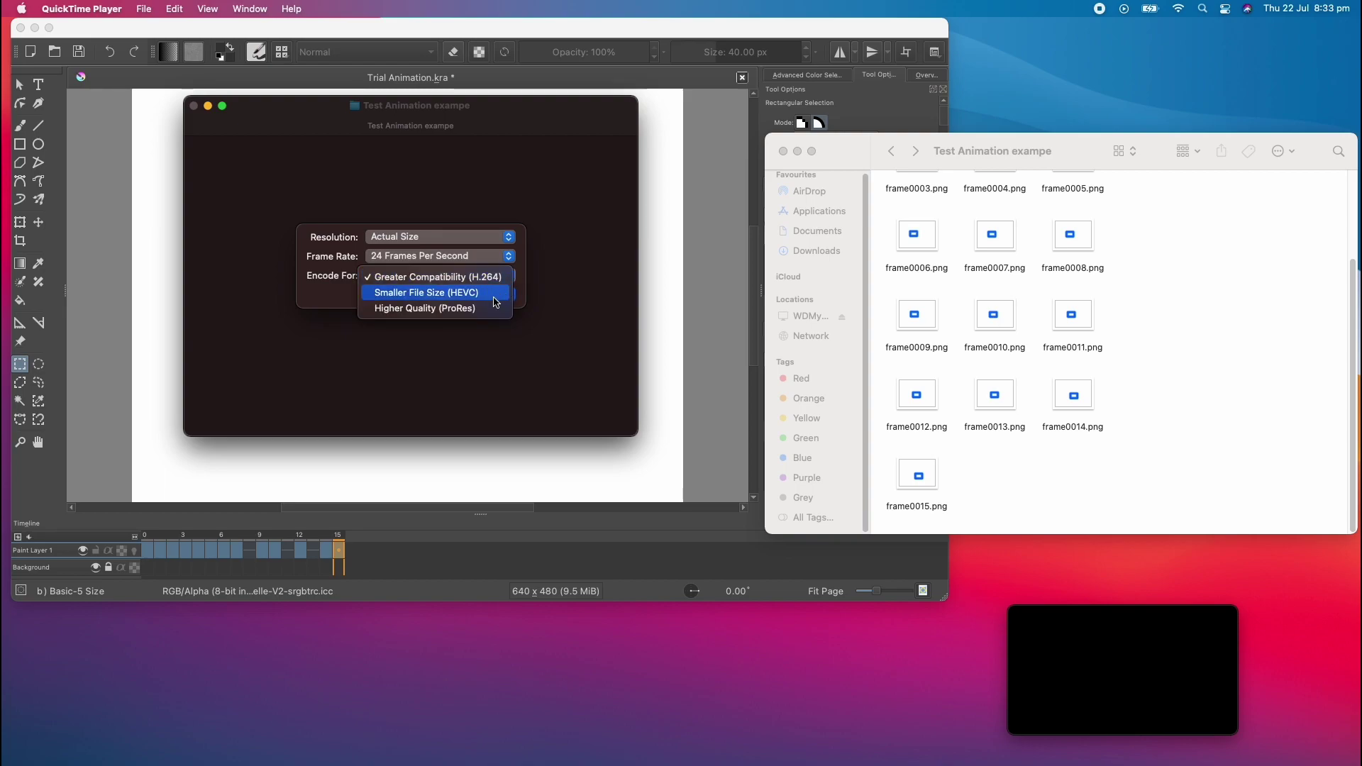
click(552, 279)
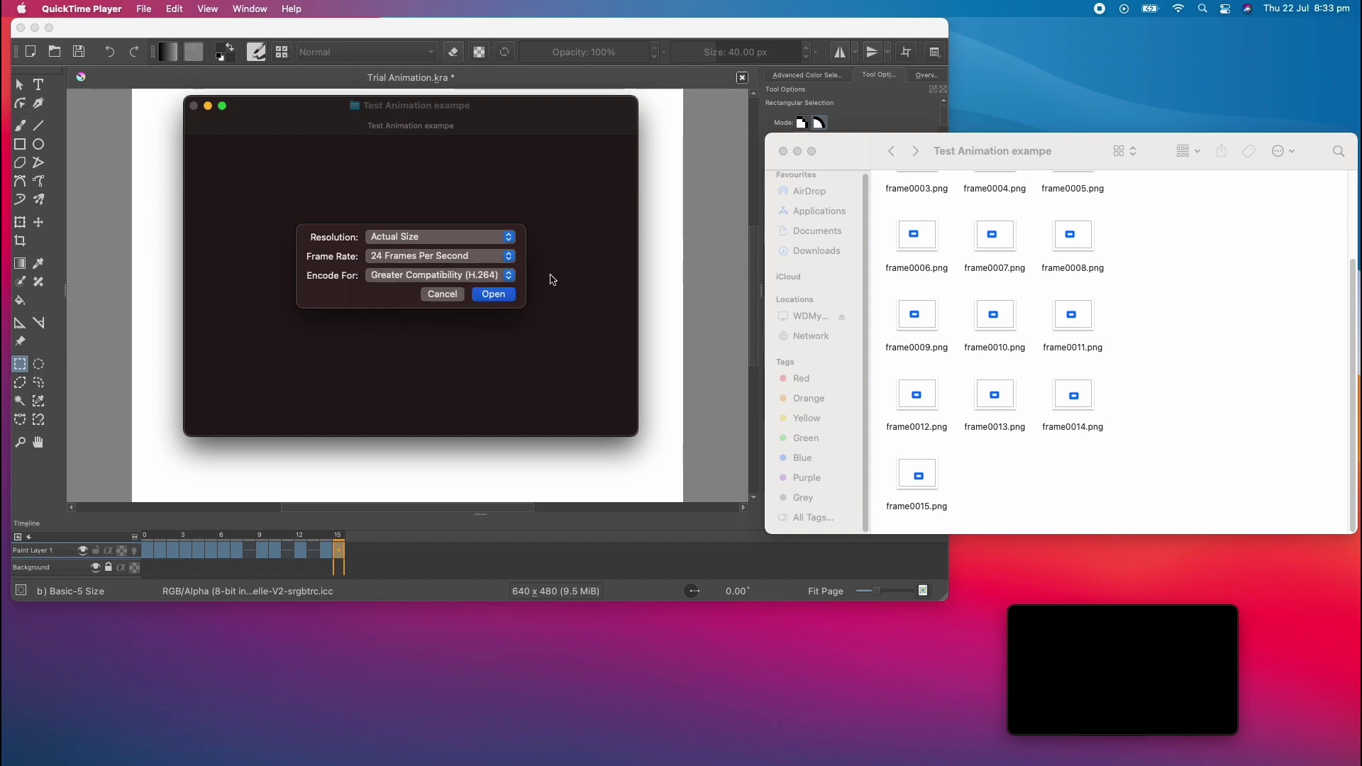
click(494, 295)
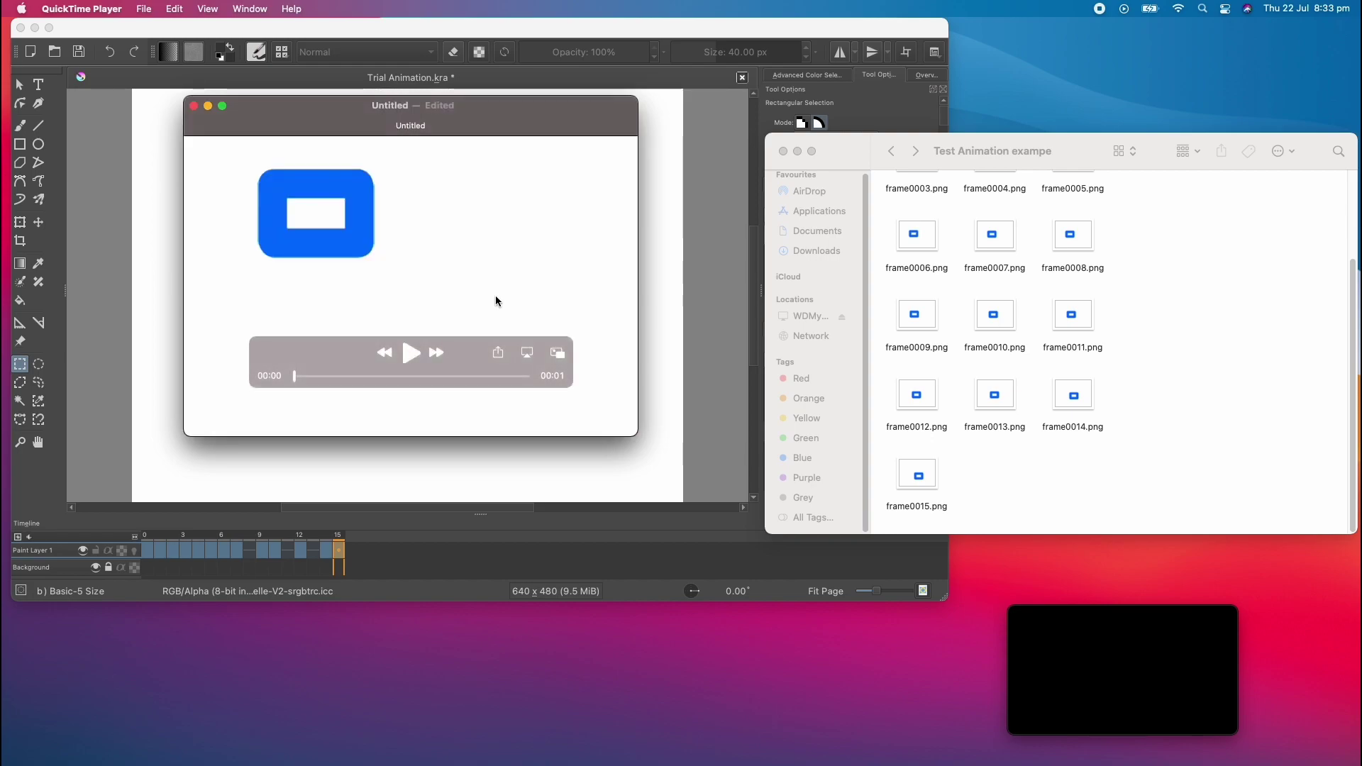
Play the new movie and save it as 'Krita animation' in the Test Animation exampe folder
click(410, 359)
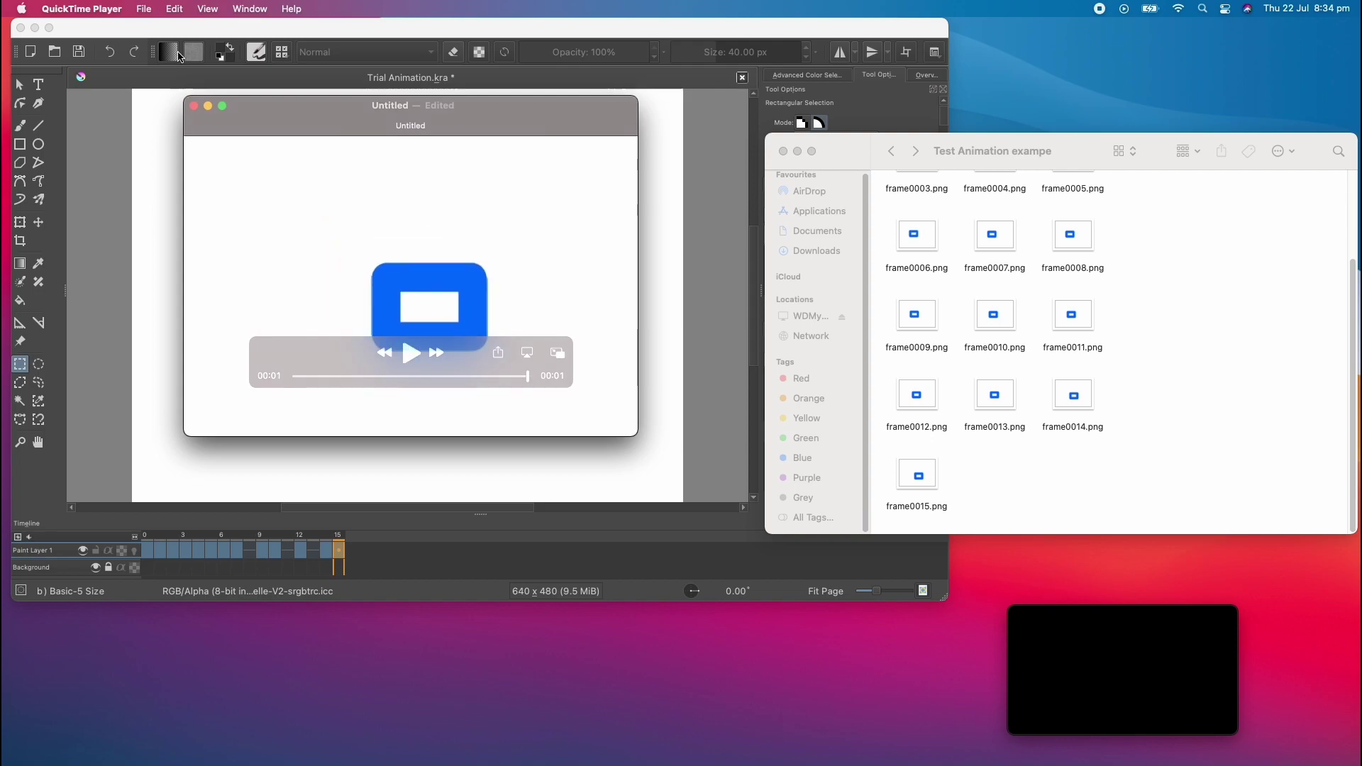
click(80, 9)
mouse_move(143, 6)
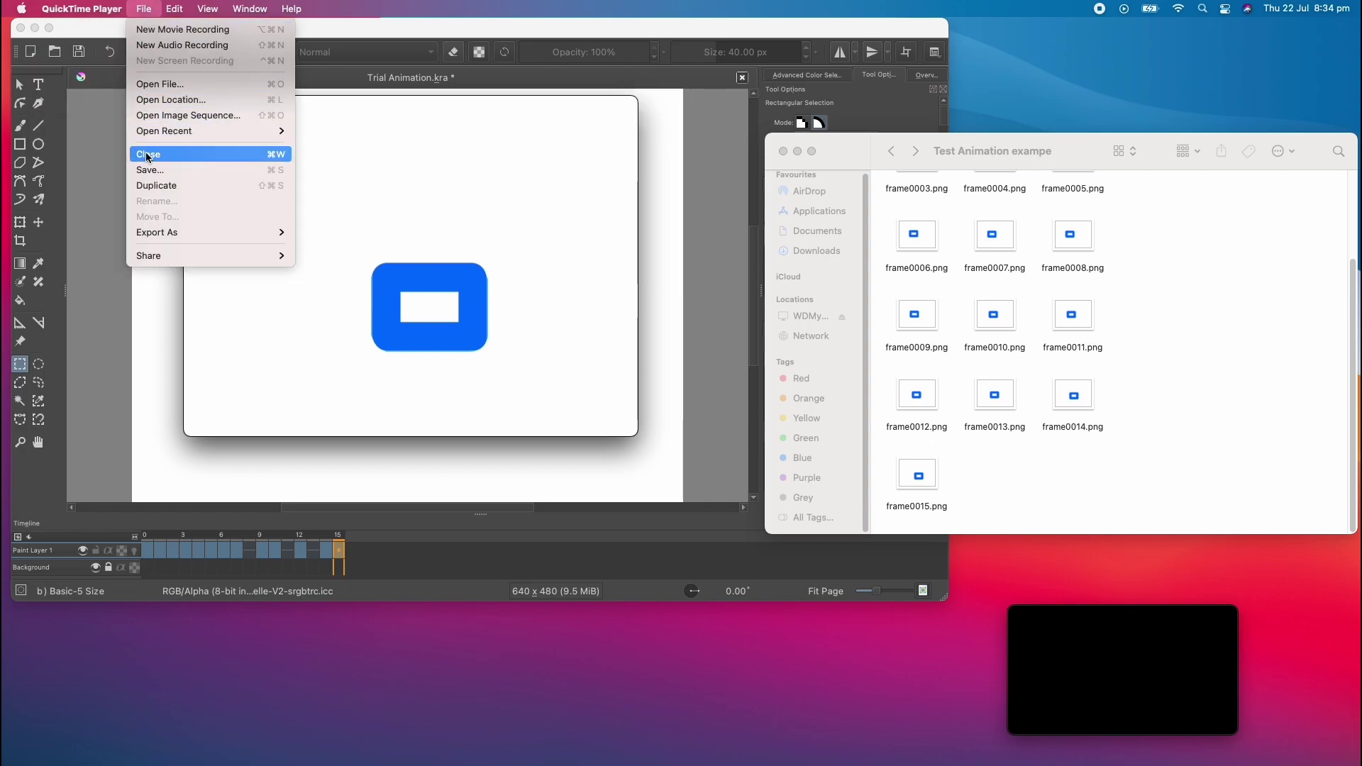
click(214, 171)
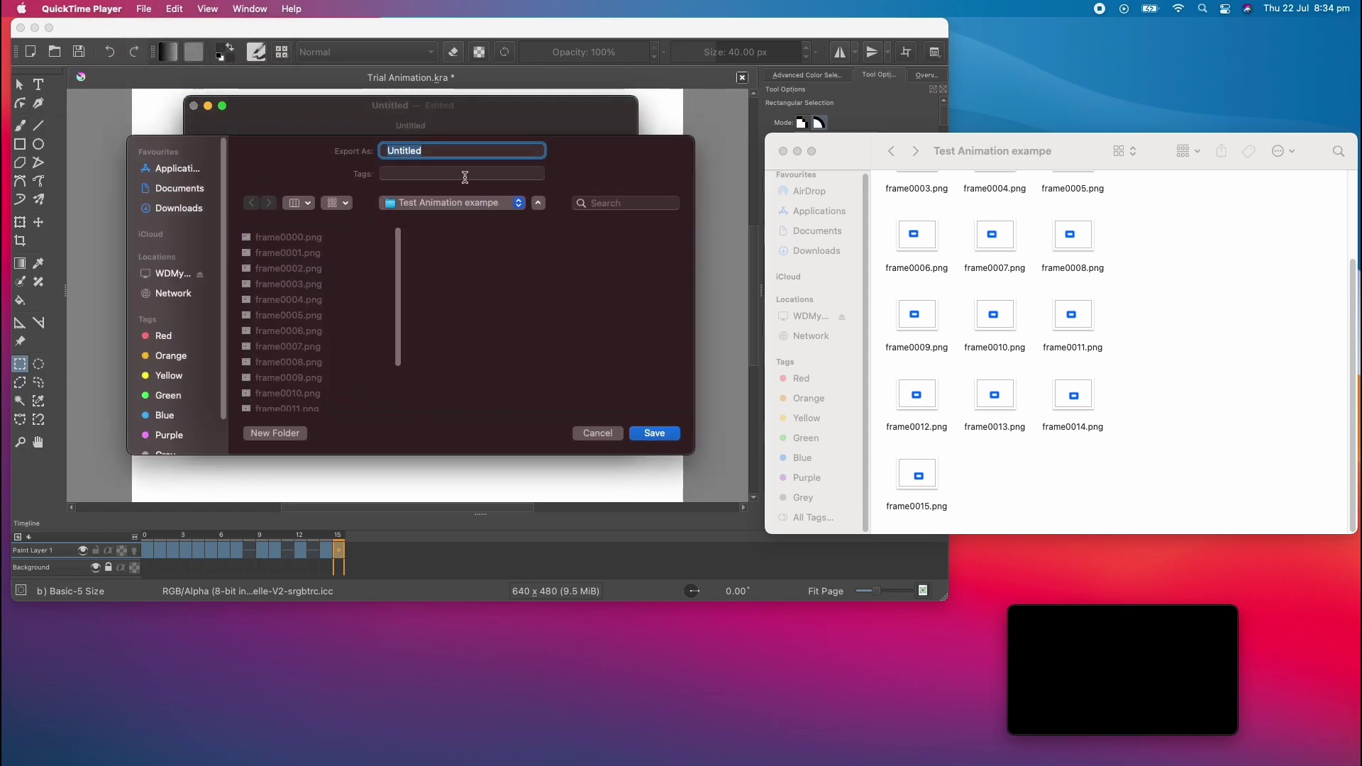
text(Krita animation)
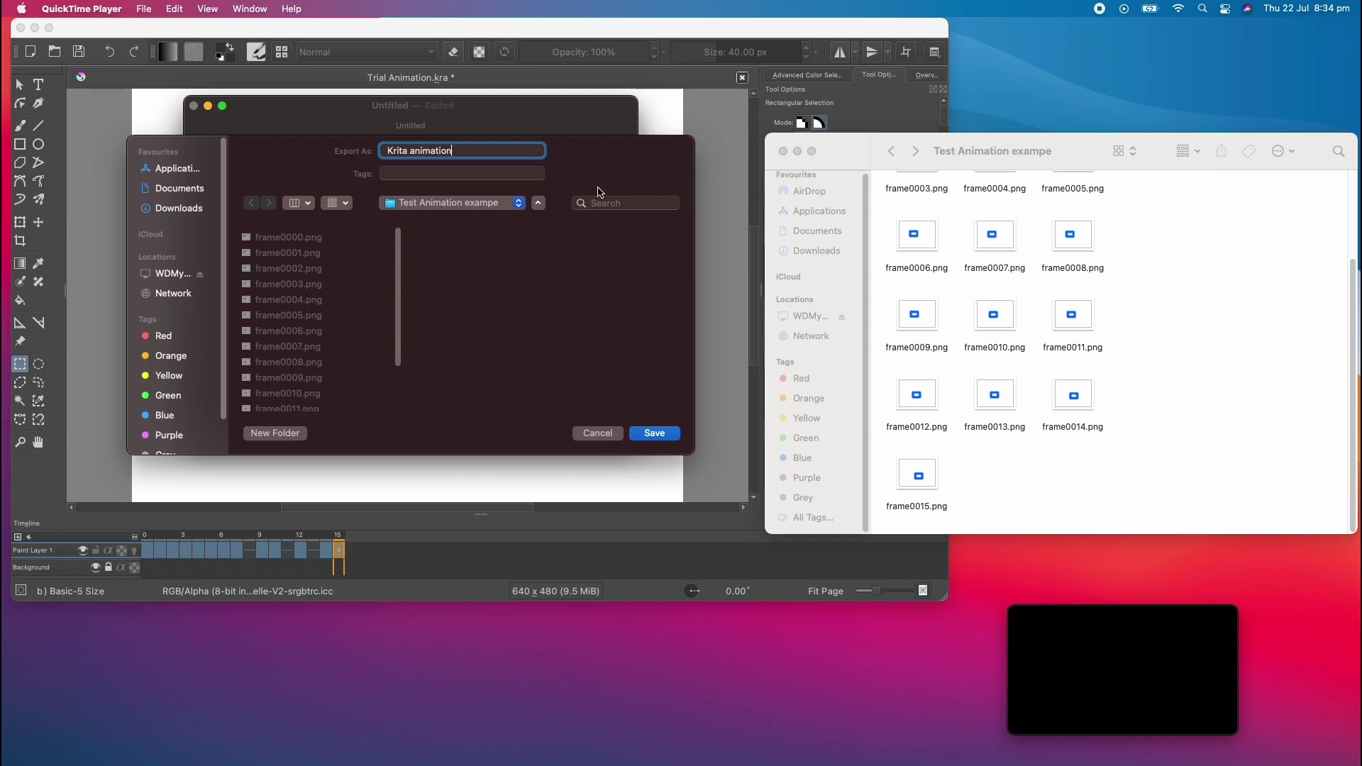
click(653, 434)
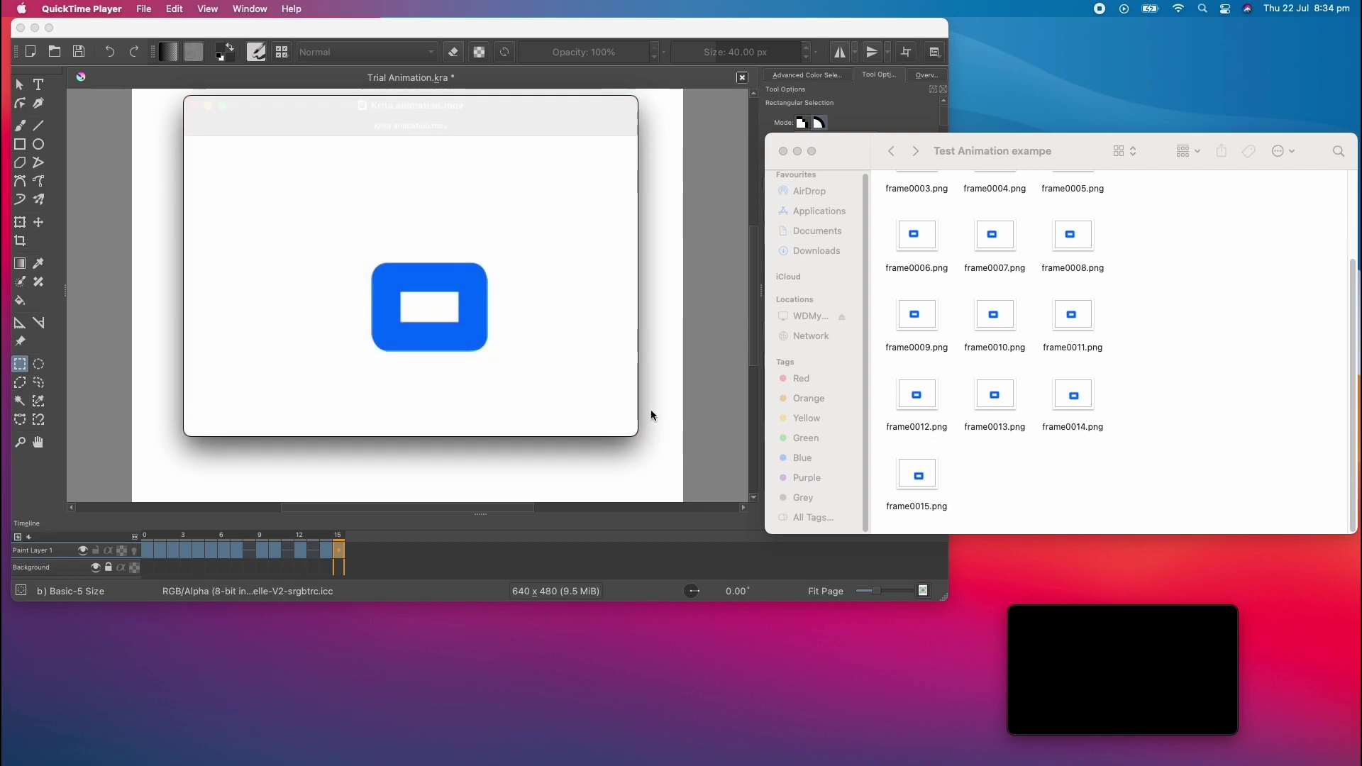
Open Krita animation.mov from the Finder folder, play it, then close the movie window
click(1164, 422)
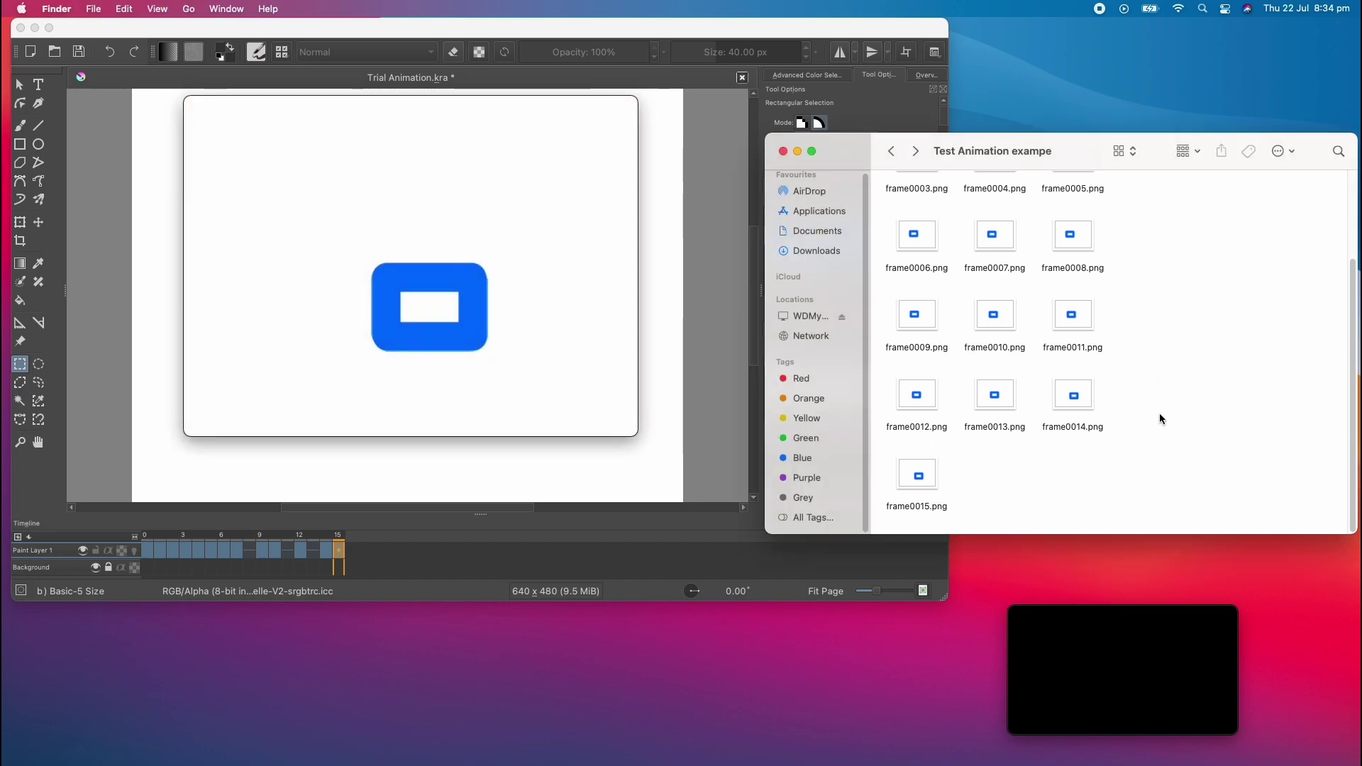
scroll(1153, 354, up, 3)
click(1169, 199)
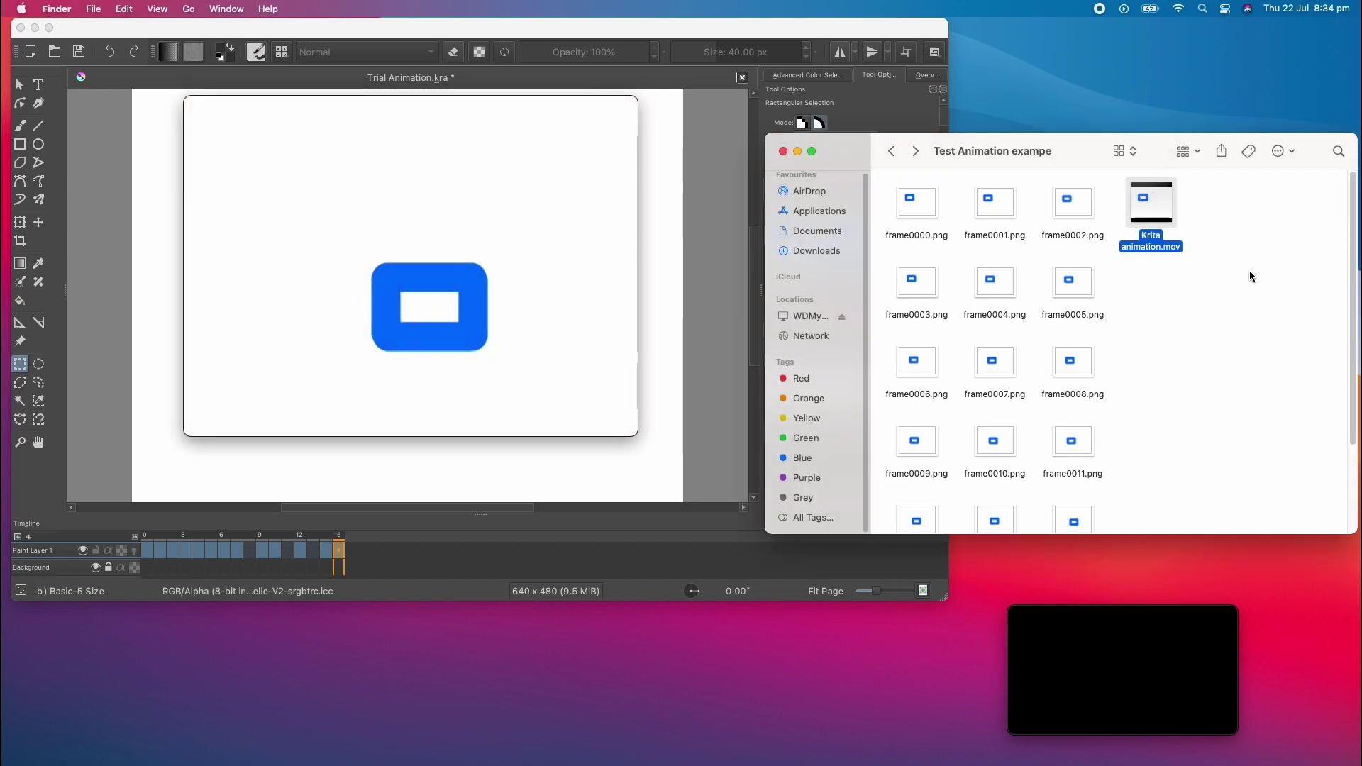
double_click(1163, 207)
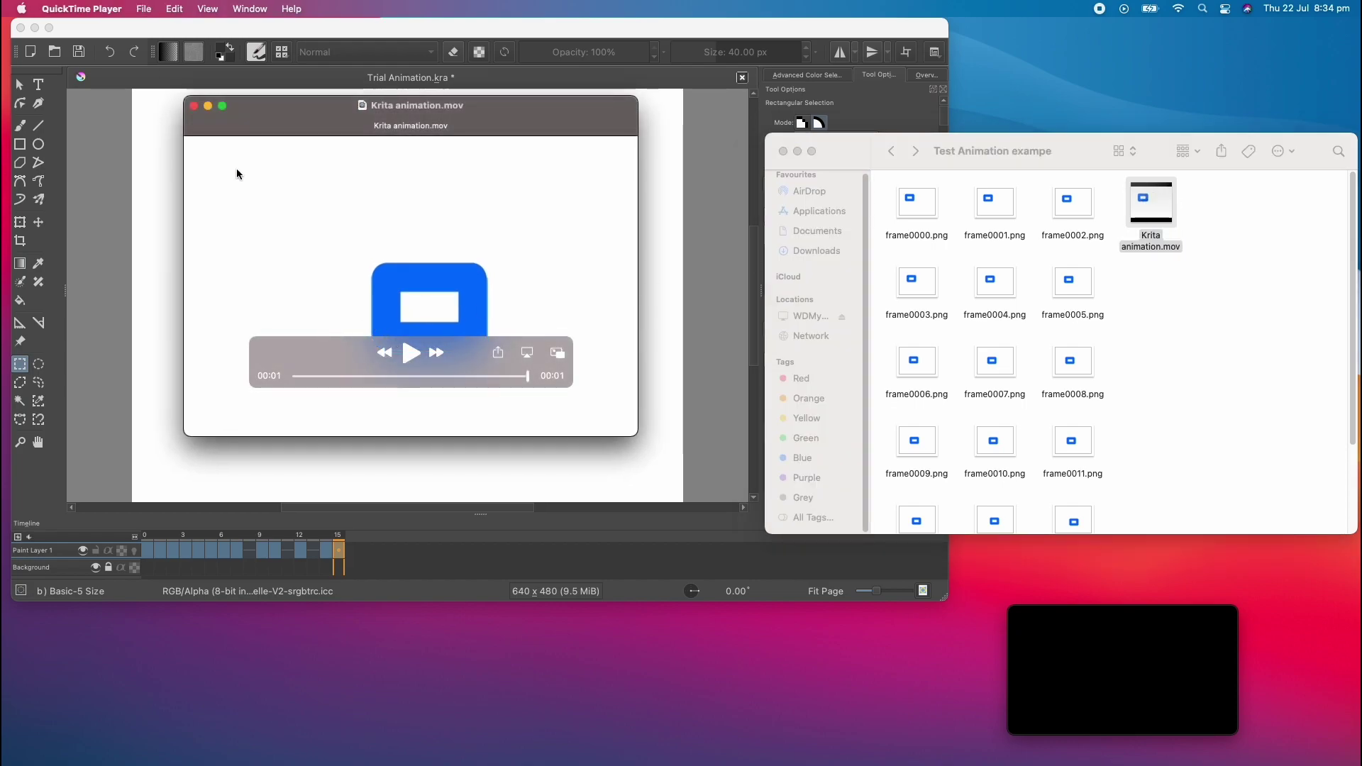
click(410, 353)
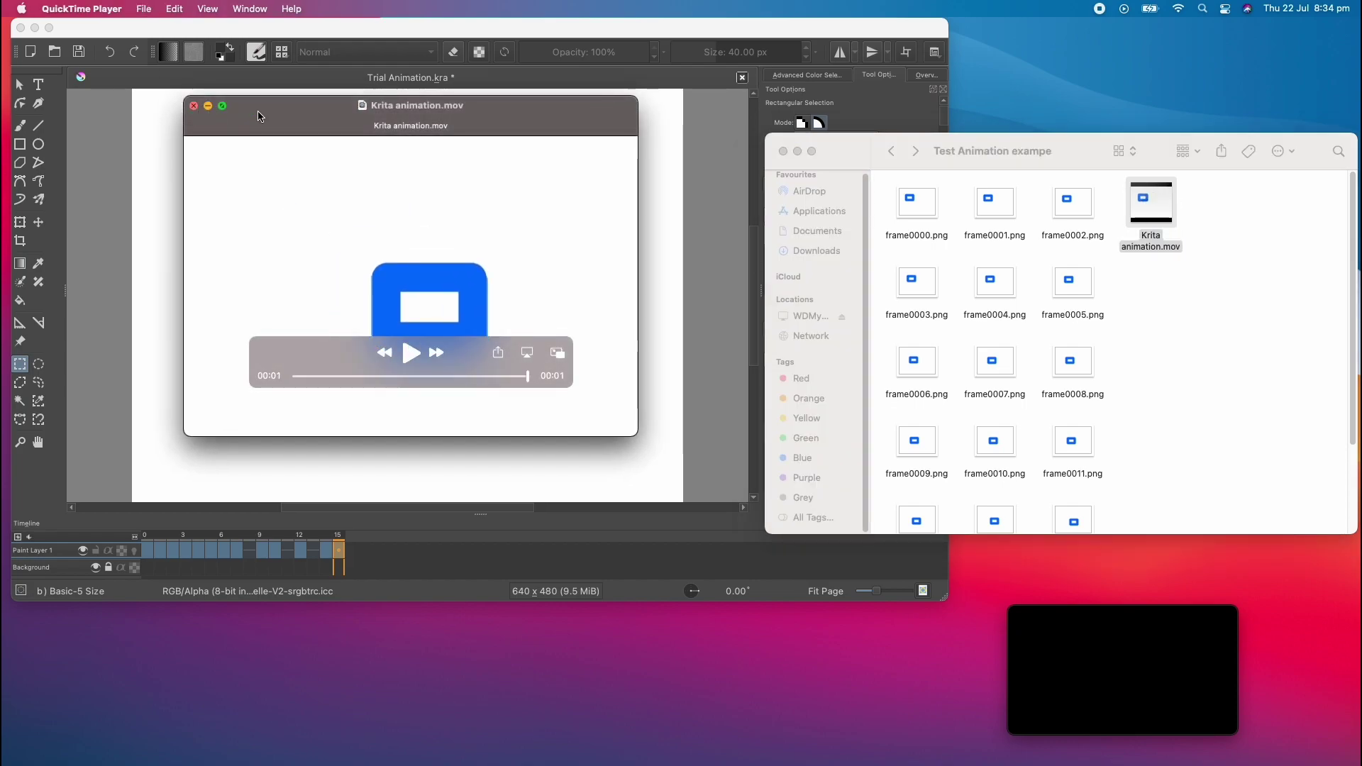
click(194, 105)
click(1246, 301)
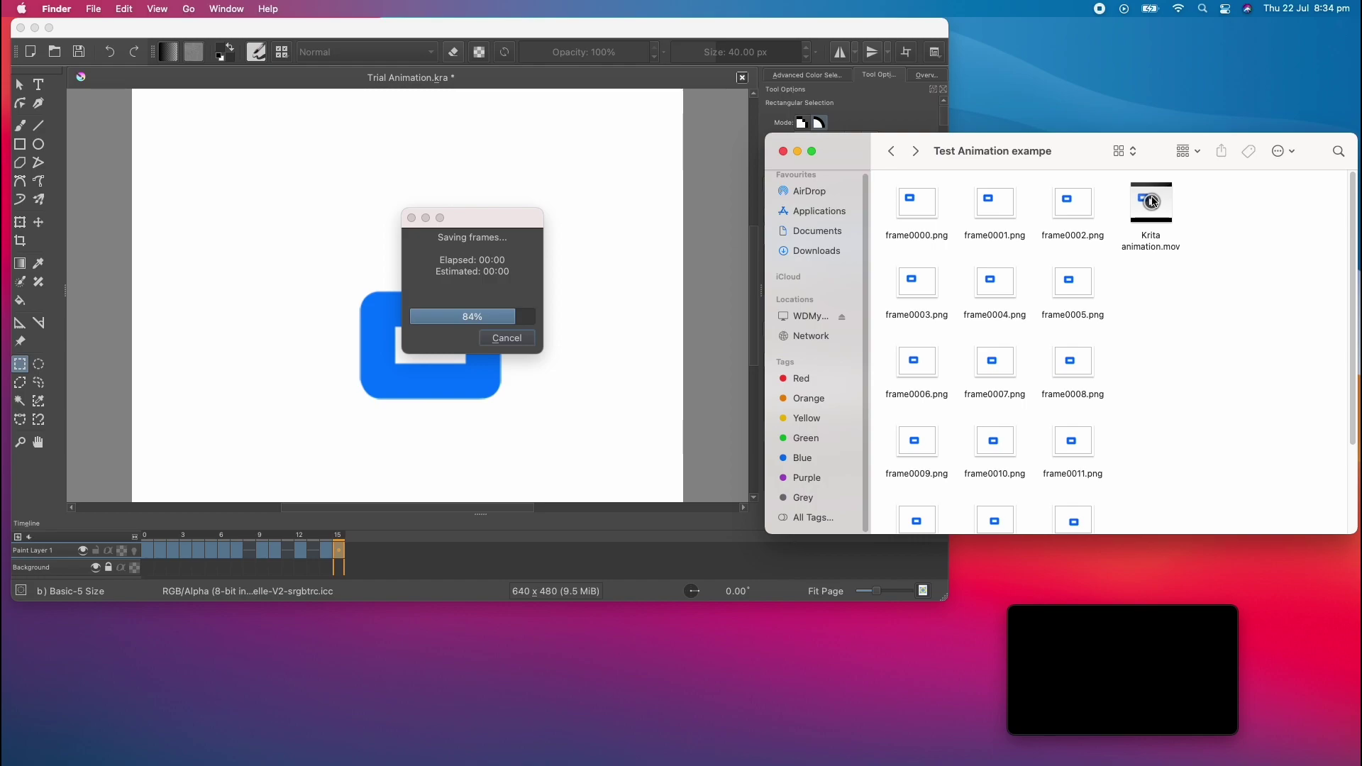